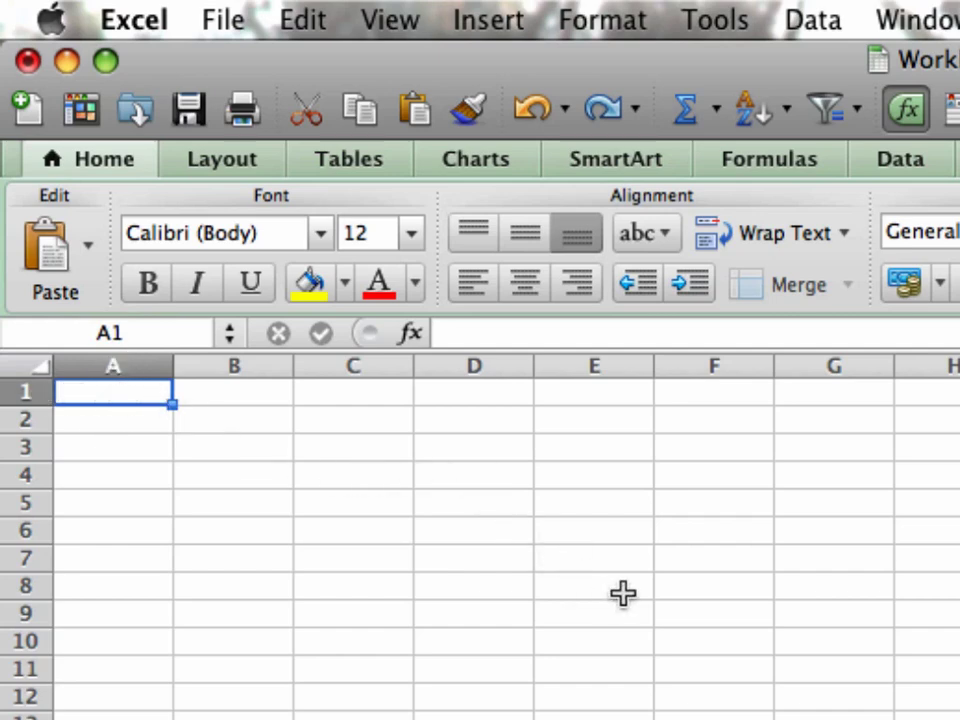
Enter the course code CIS120L in A1 and the term Fall 2011 in A3
type("CIS")
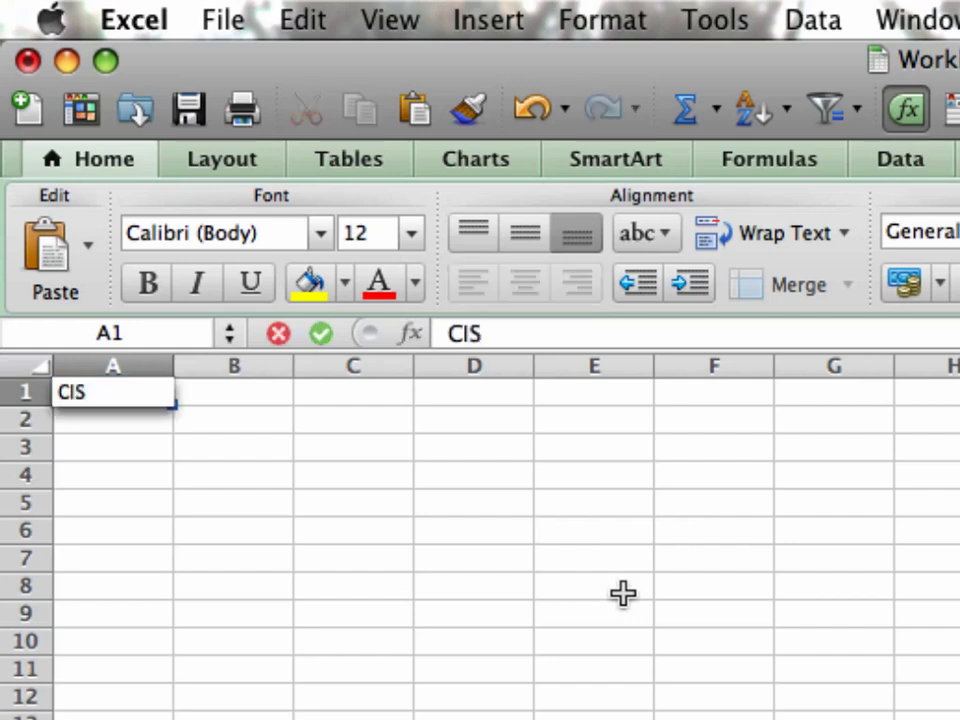
type("120L")
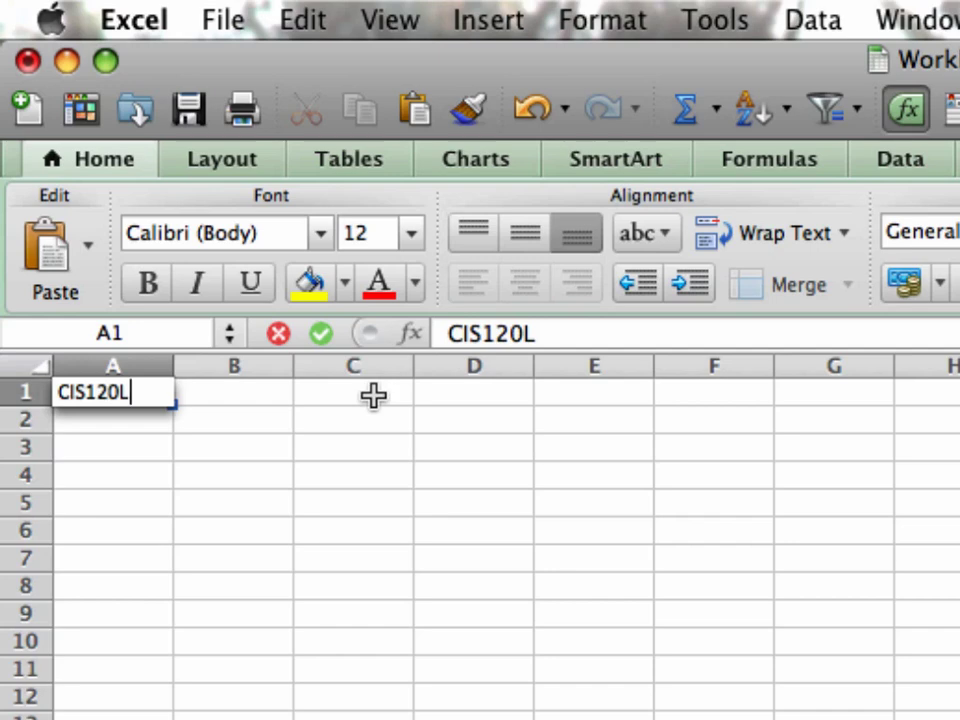
key("Return")
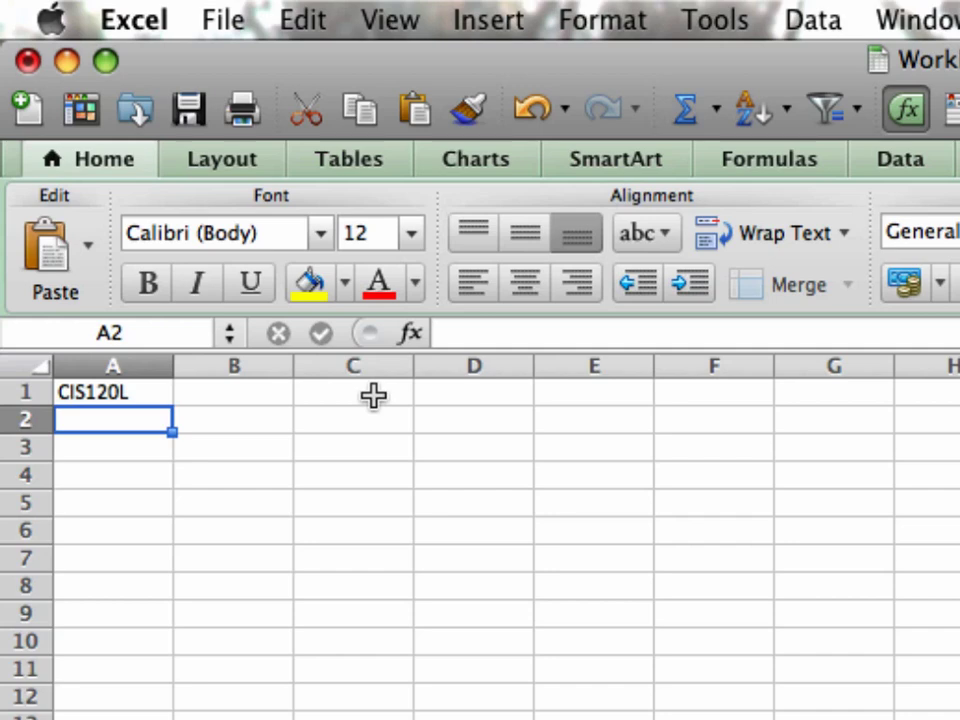
key("Return")
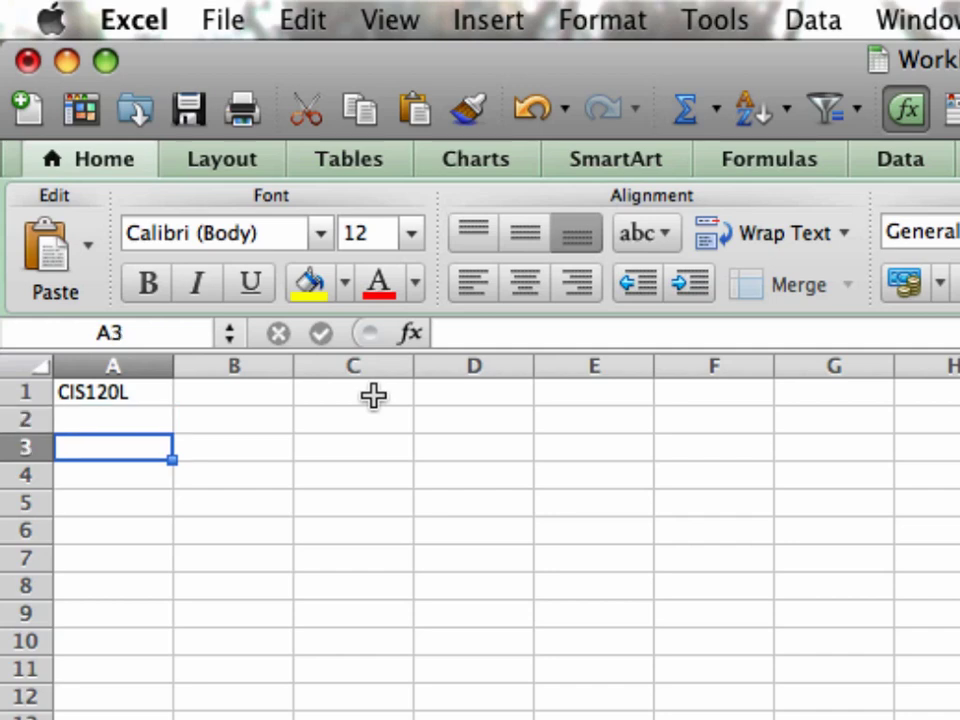
type("Fall 2")
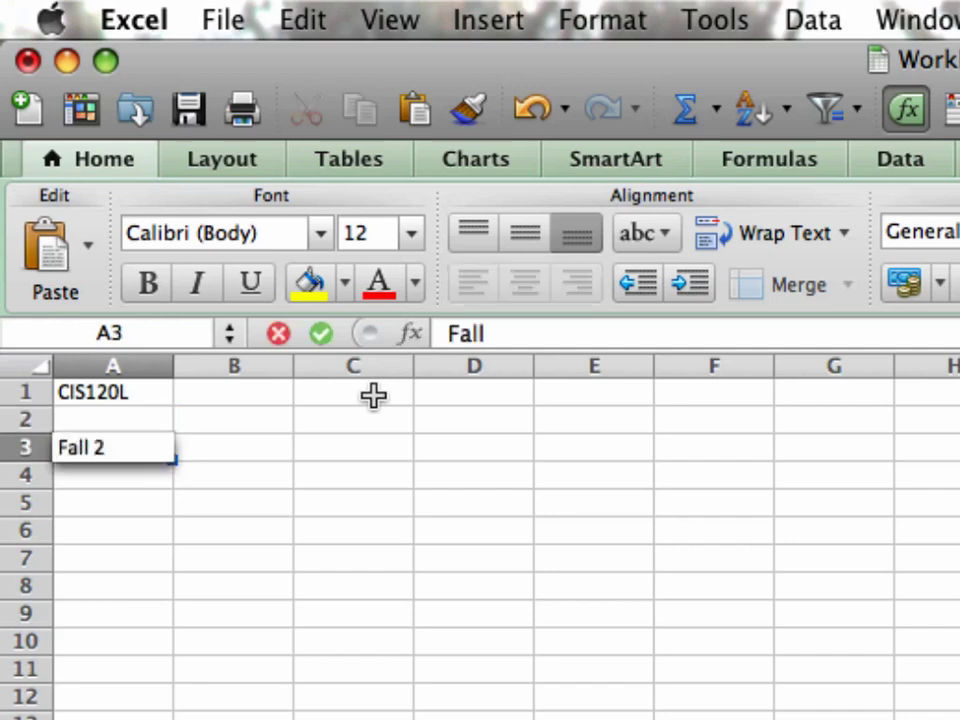
type("011")
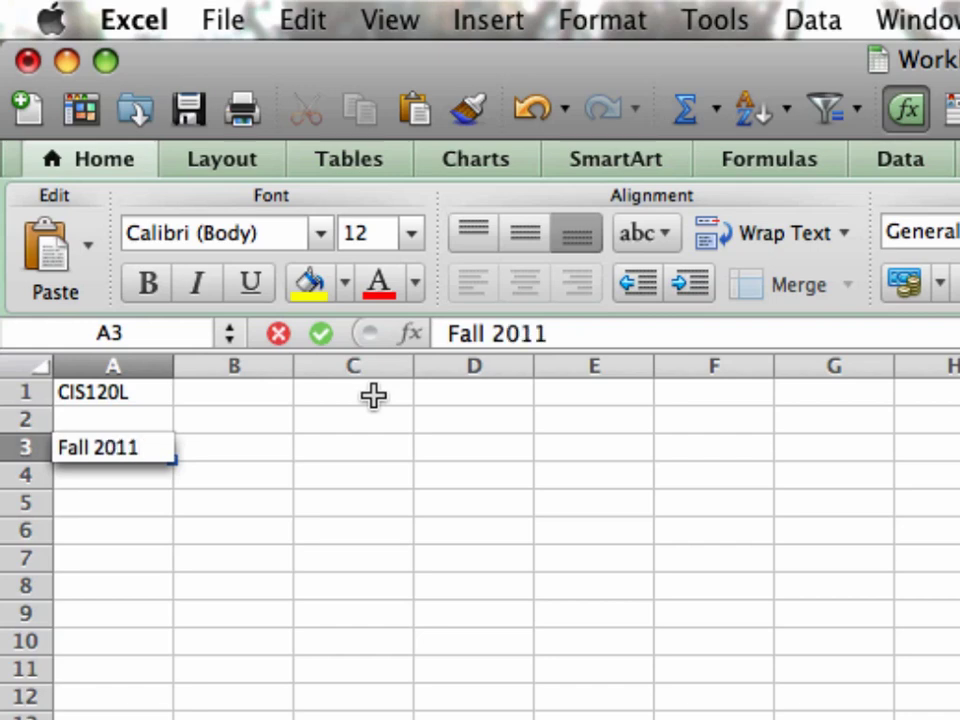
key("Return")
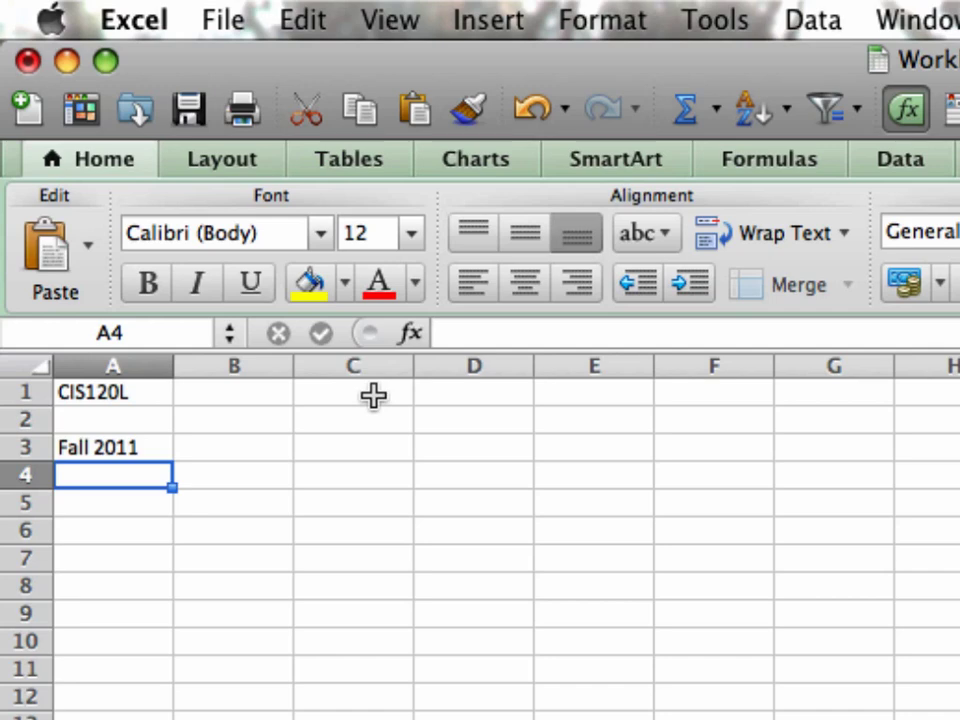
Move down to row 5 to begin the column headings
key("Return")
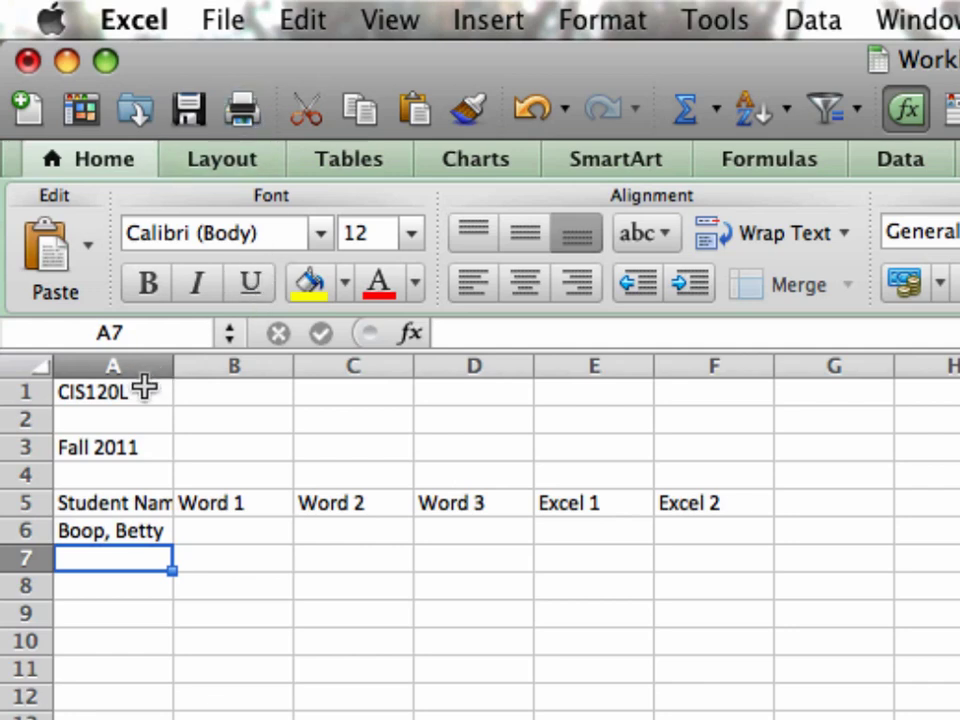
Append ' Gradebook' after CIS120L in cell A1's title
left_click(122, 391)
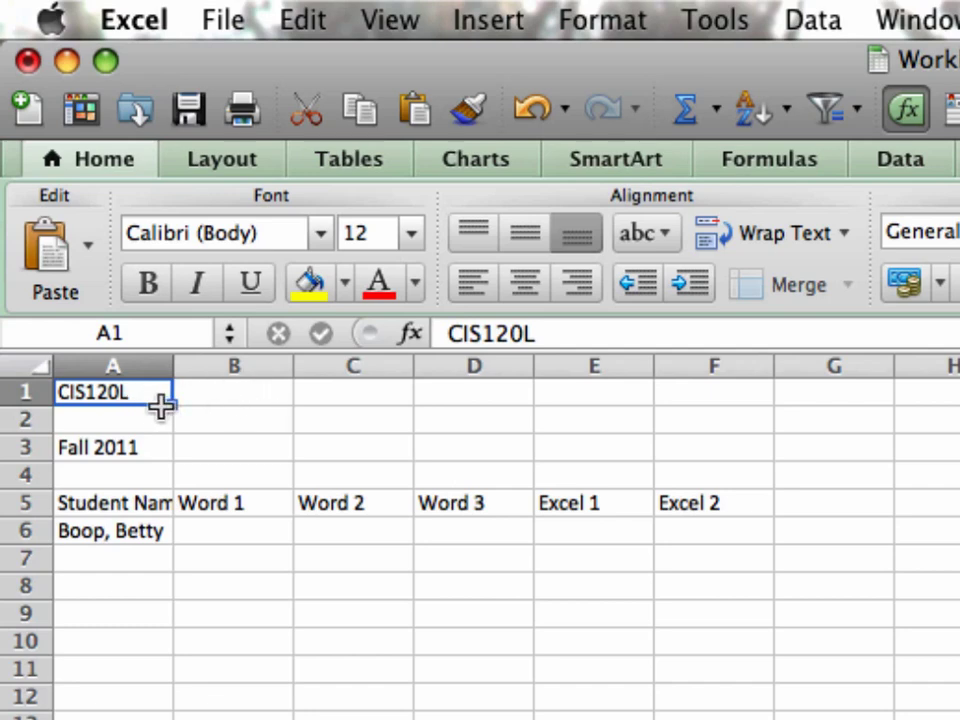
left_click(538, 333)
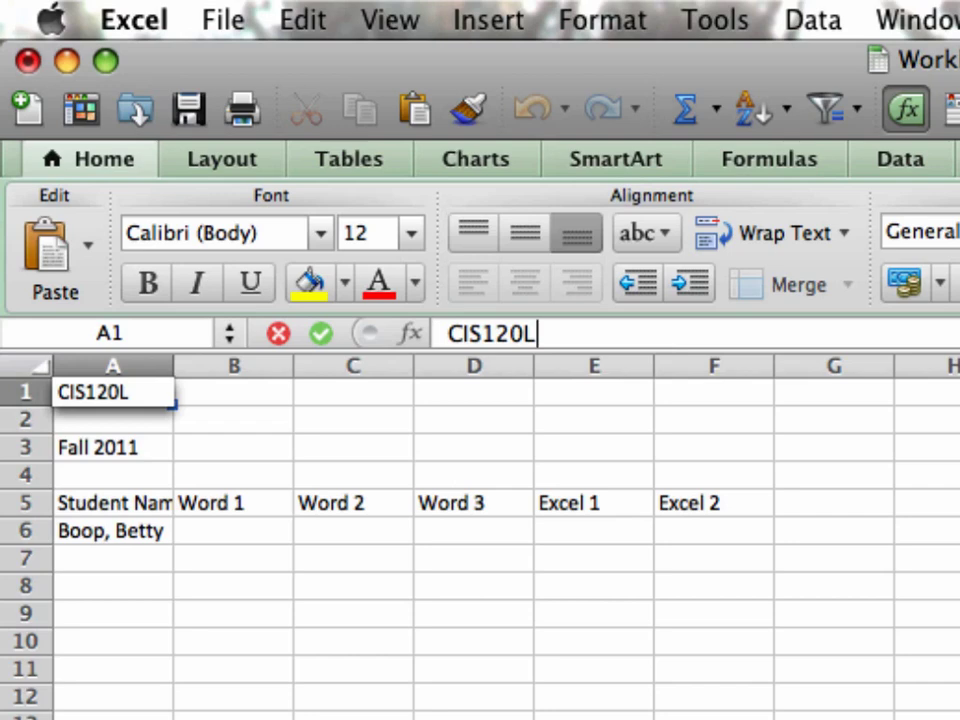
type("G")
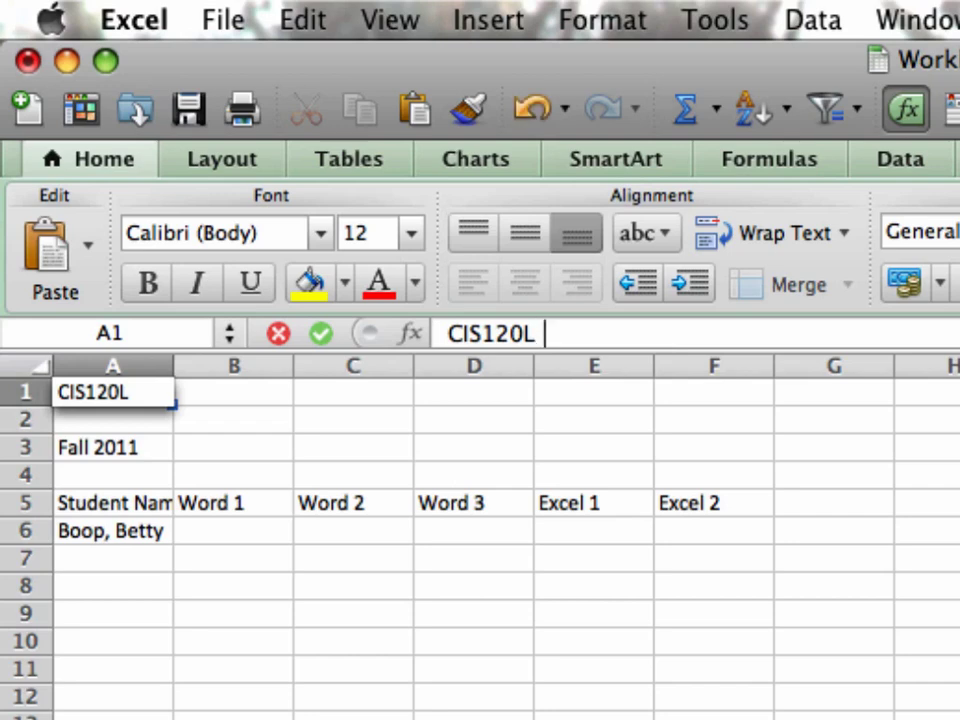
type("radebook")
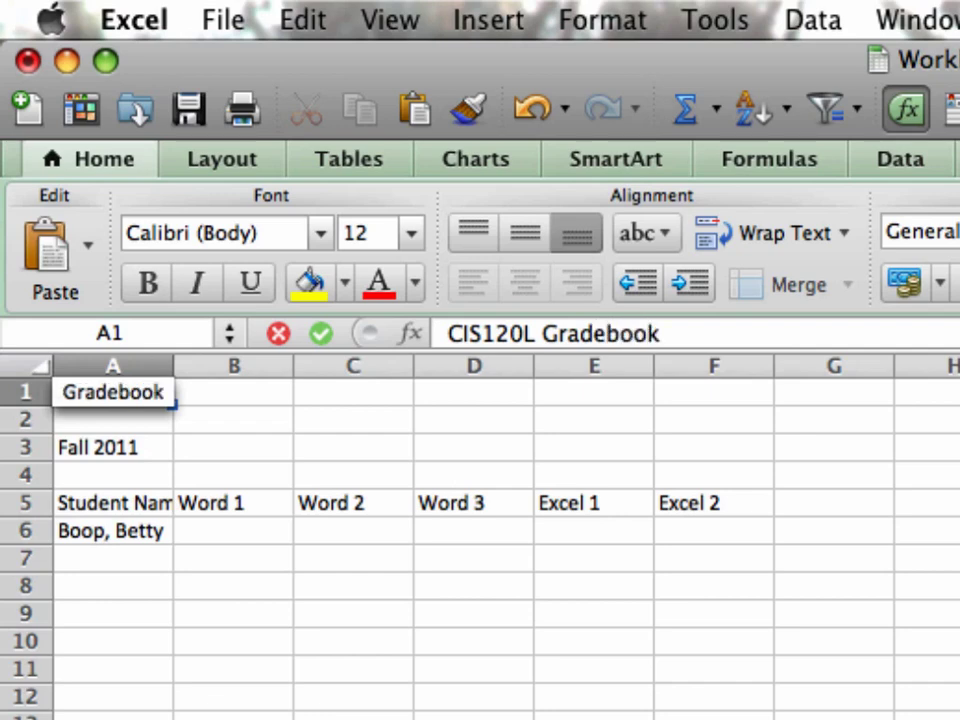
key("Return")
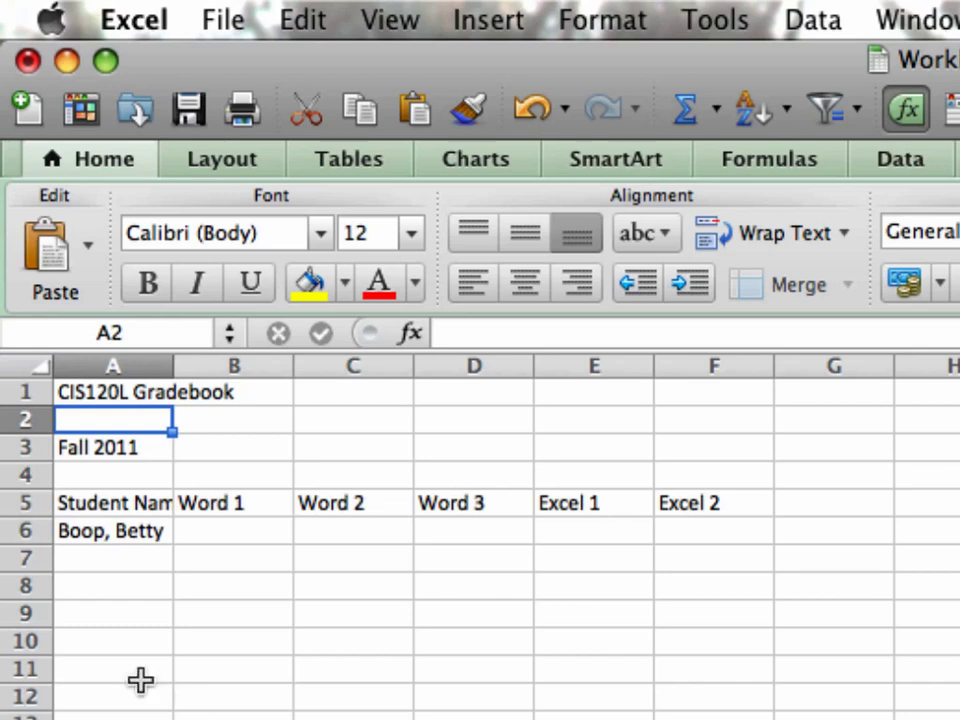
Enter the remaining student names from A7 down to A11
left_click(114, 563)
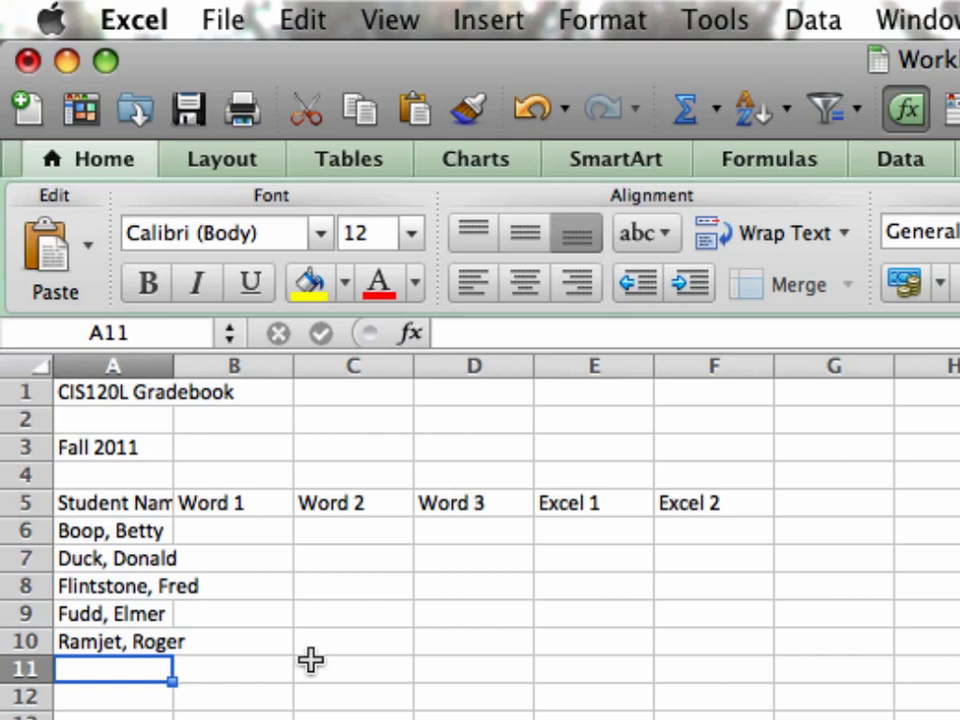
type("Tur")
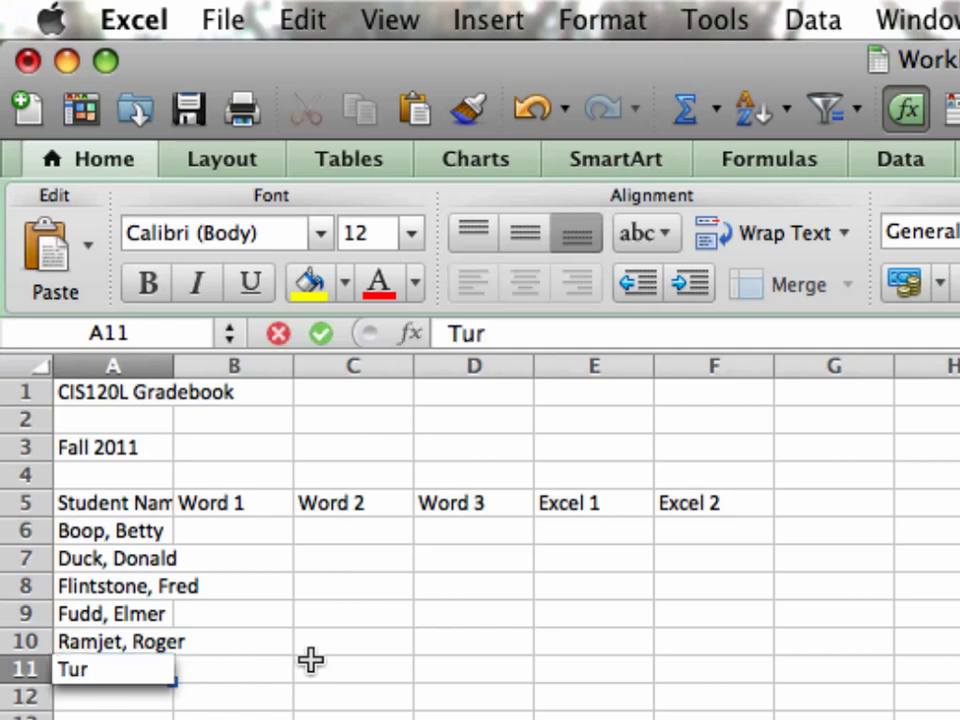
type("tle, Ninja")
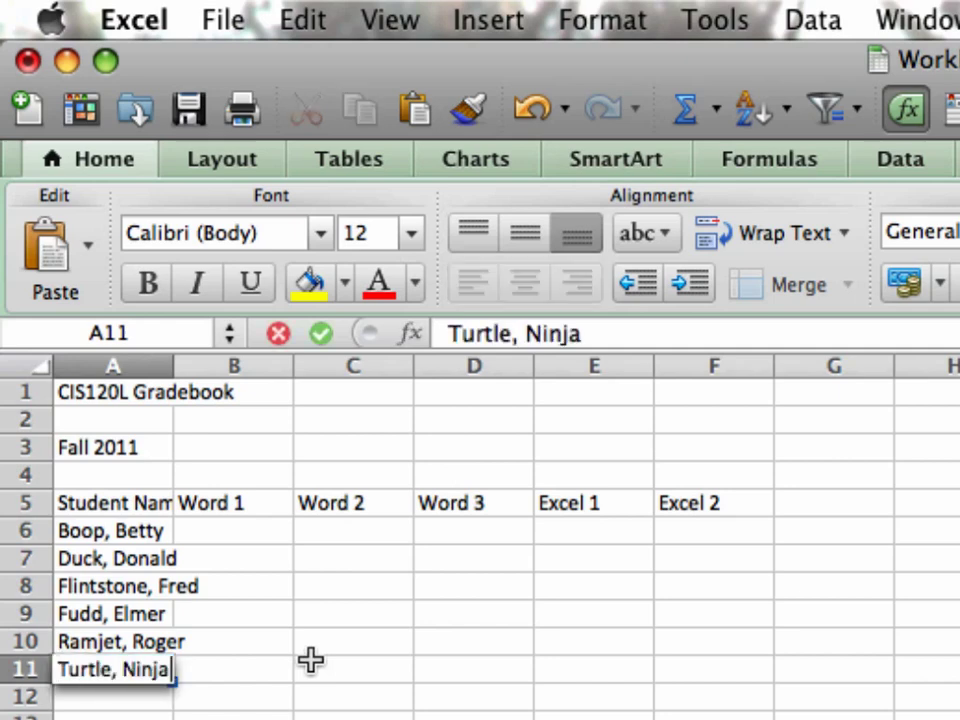
key("Return")
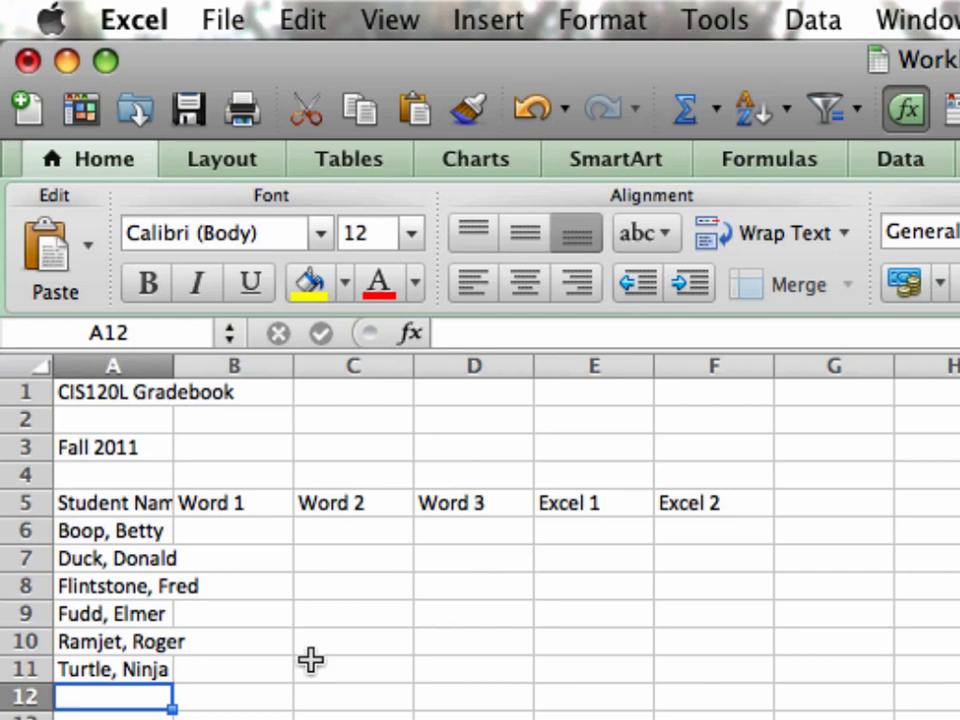
Enter the Word 2 scores 20, 30 and 25 in C6 through C8
left_click(368, 540)
type("20")
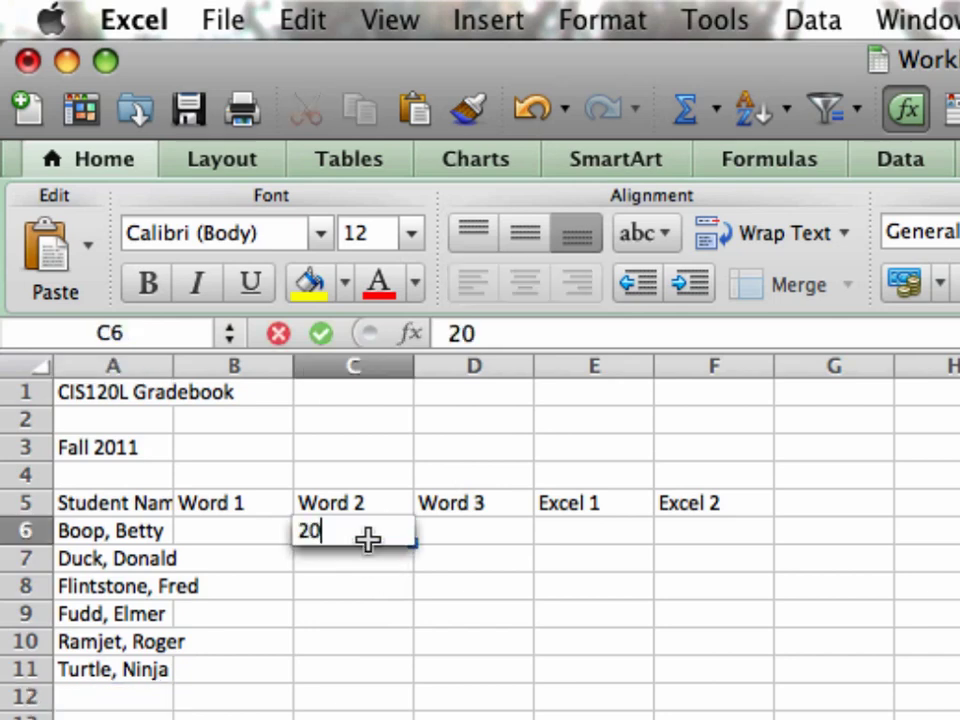
key("Return")
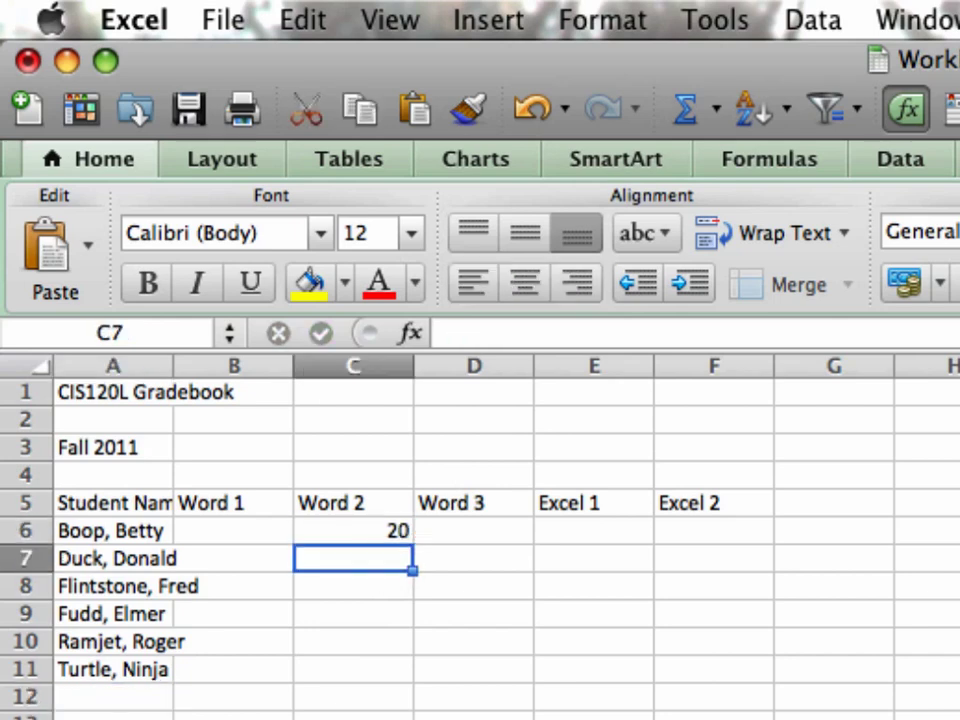
type("30")
key("Return")
type("2")
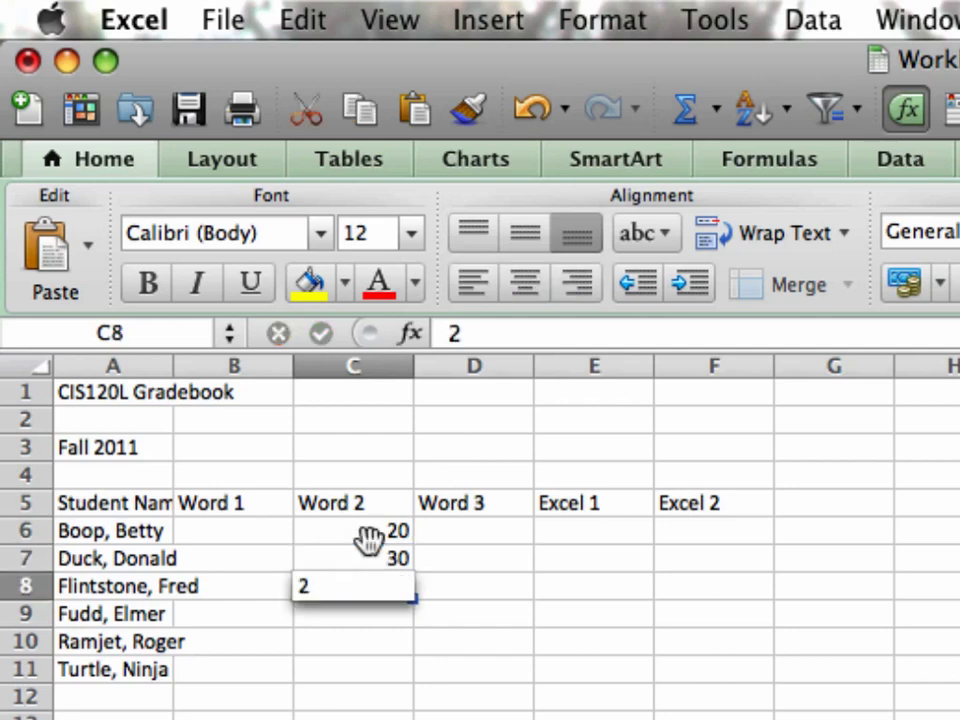
type("5")
key("Return")
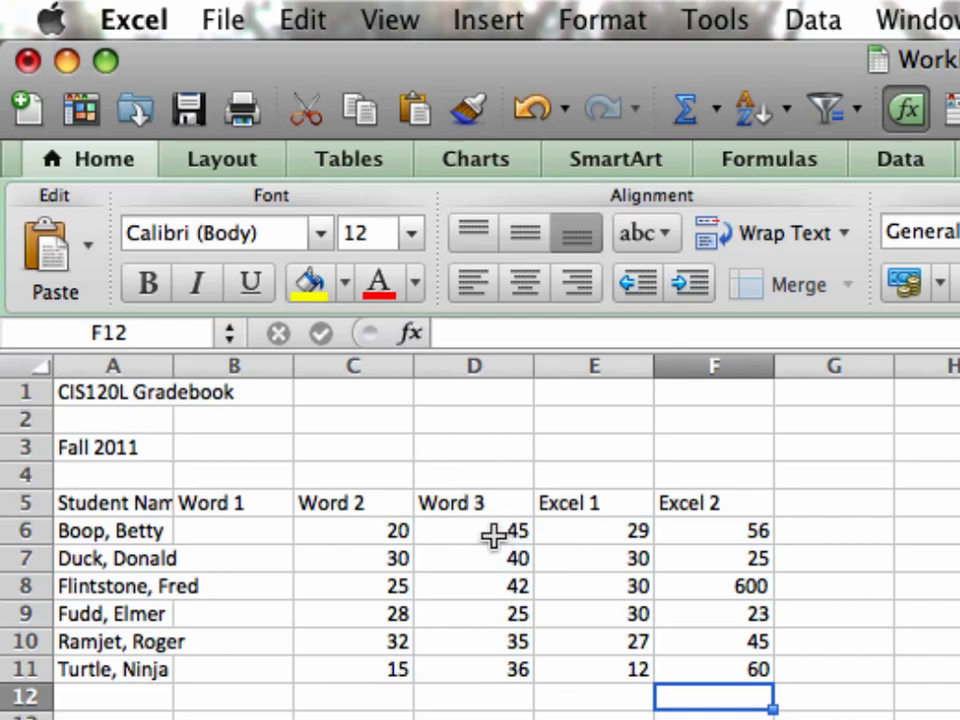
Correct the mistaken 600 in F8 to 60, re-entering 60 to confirm it
left_click(488, 534)
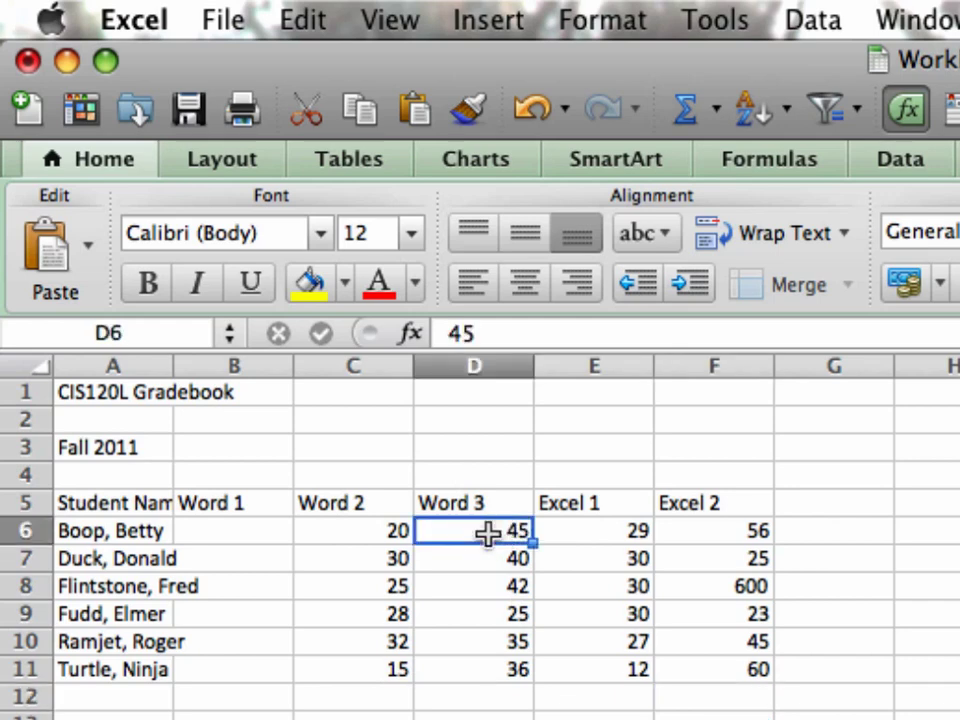
left_click(731, 591)
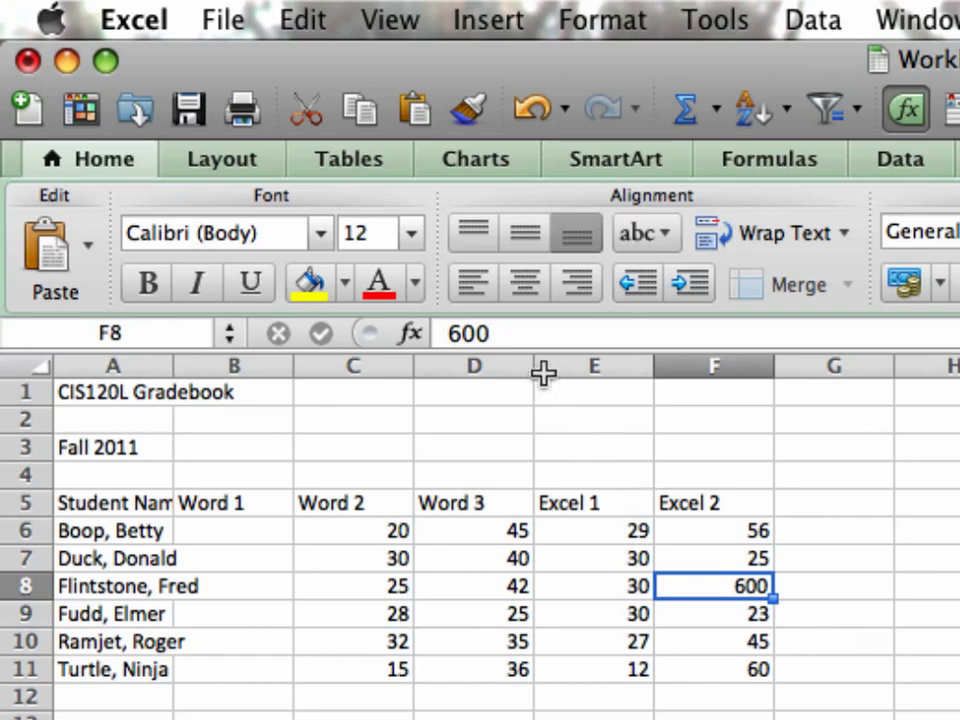
key("ctrl+u")
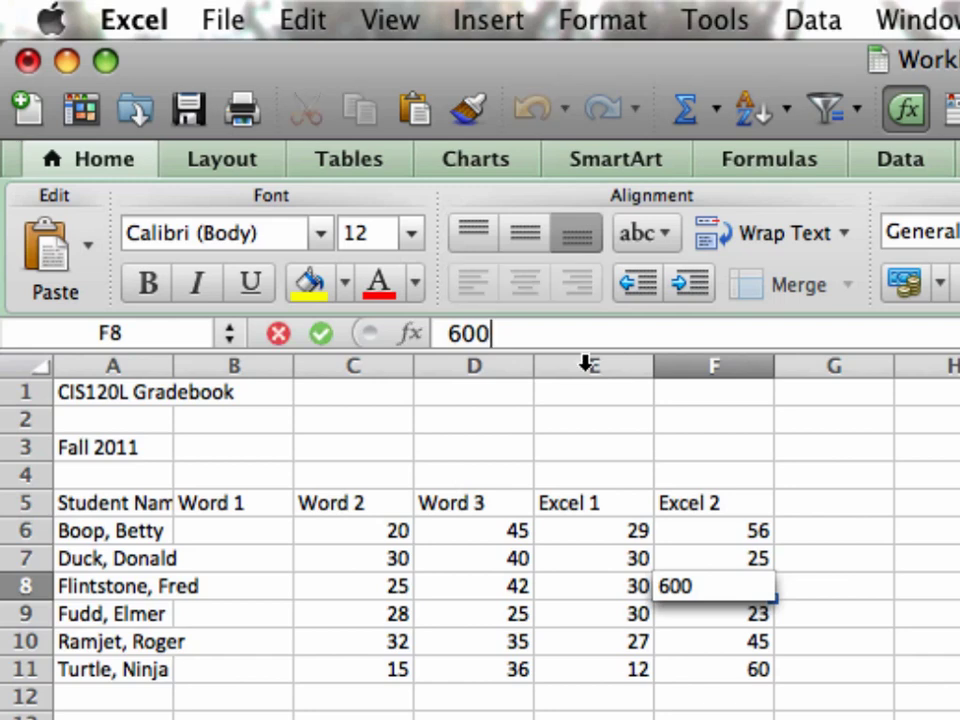
key("BackSpace")
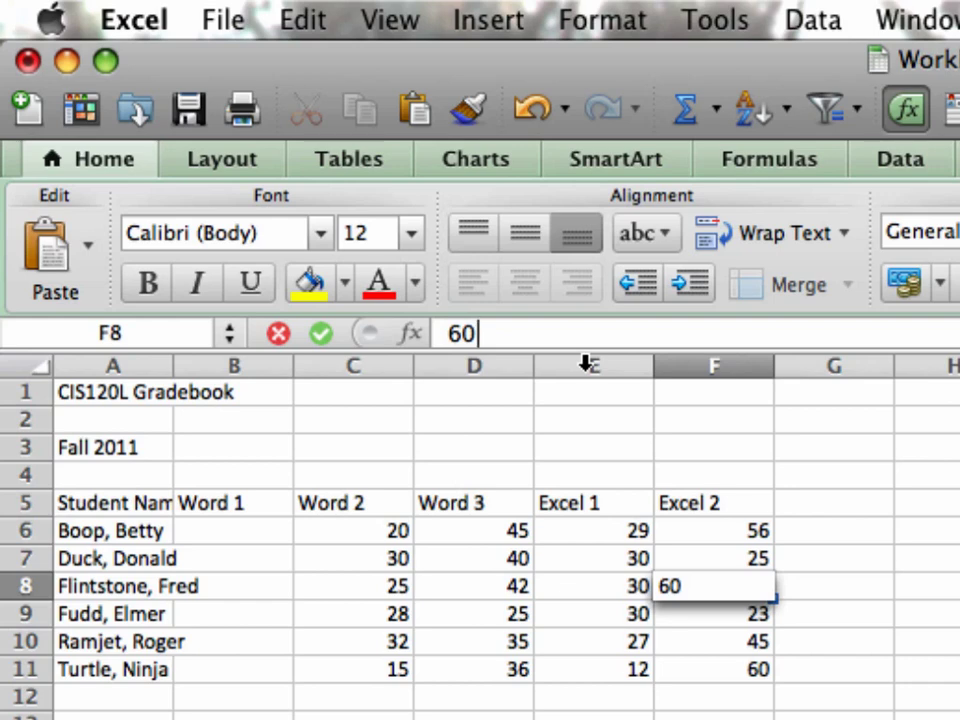
key("Return")
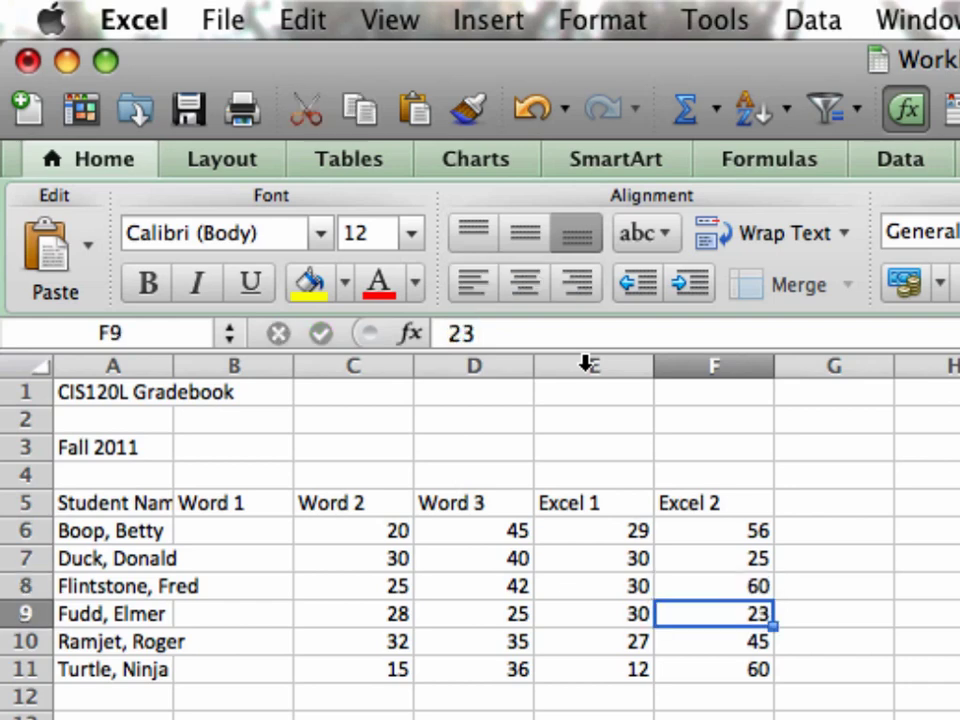
left_click(738, 584)
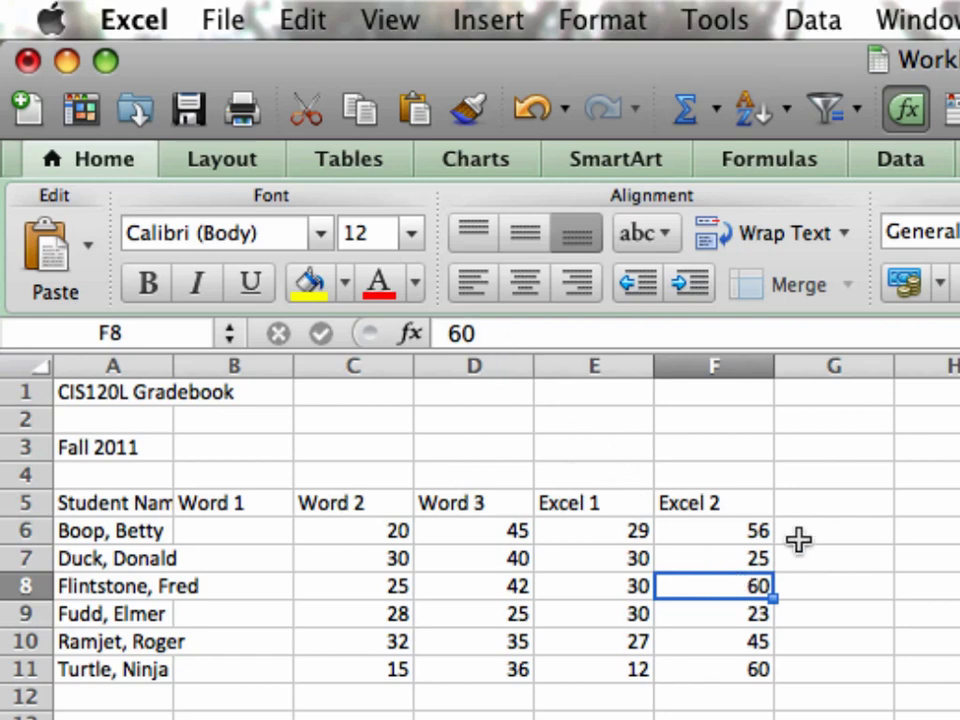
type("60")
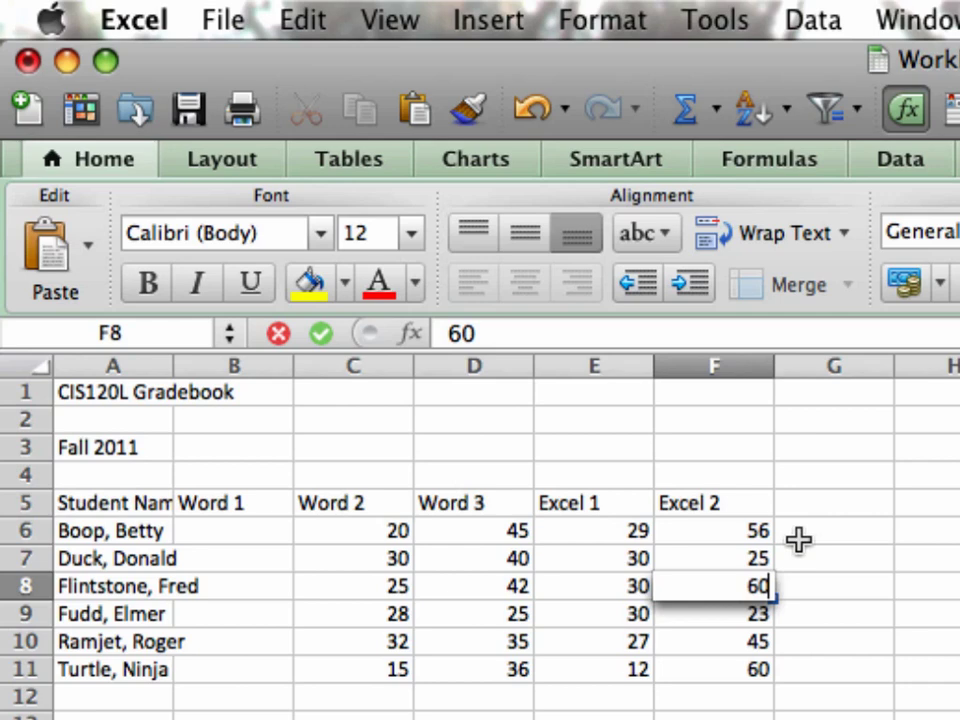
key("Return")
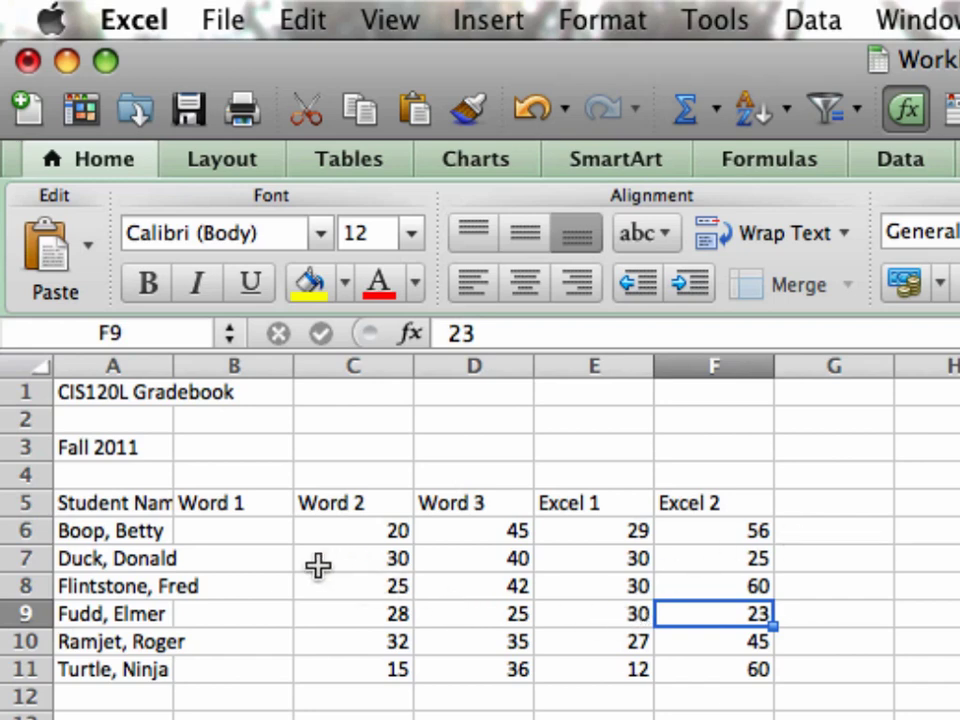
Drag column A wider to about 13.33 (1.18 inches) for the student names
left_click(244, 535)
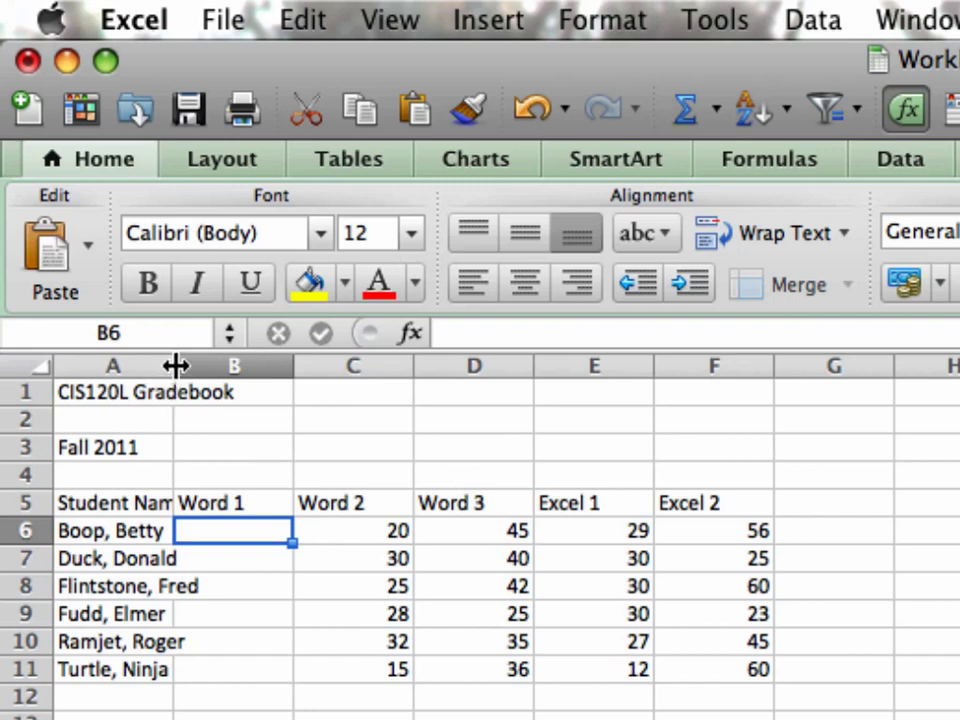
left_click_drag(175, 366, 175, 366)
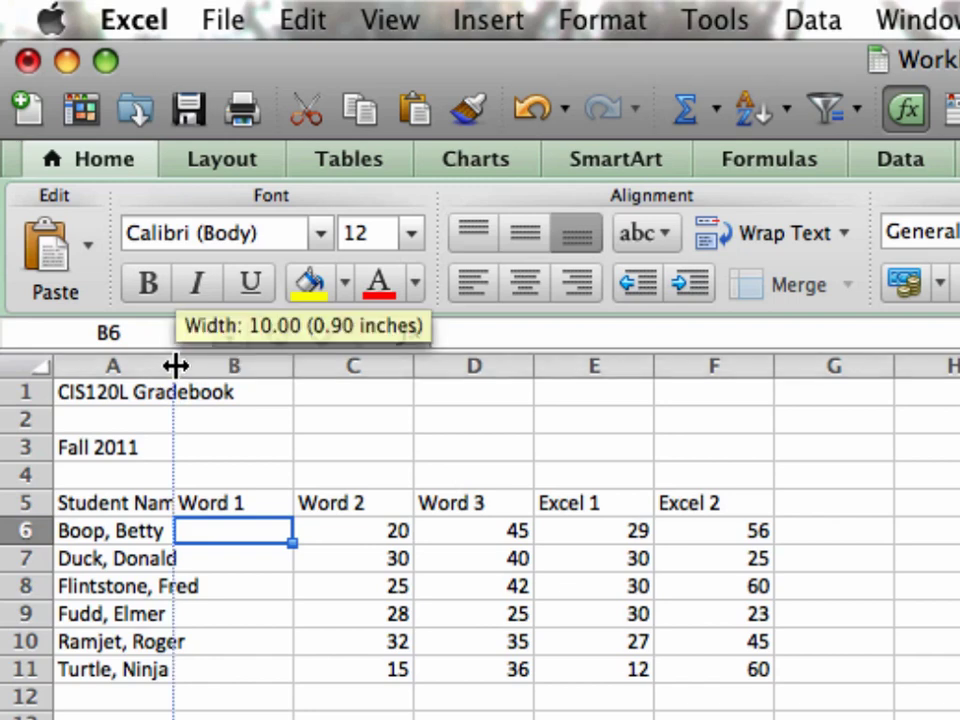
left_click_drag(175, 366, 188, 368)
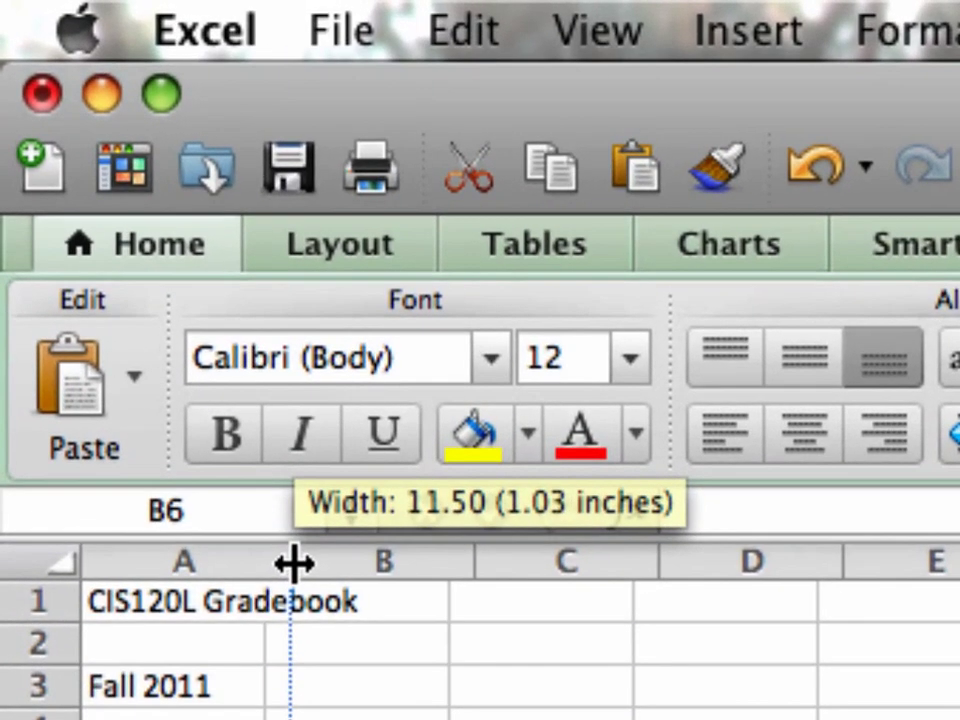
left_click_drag(293, 564, 325, 566)
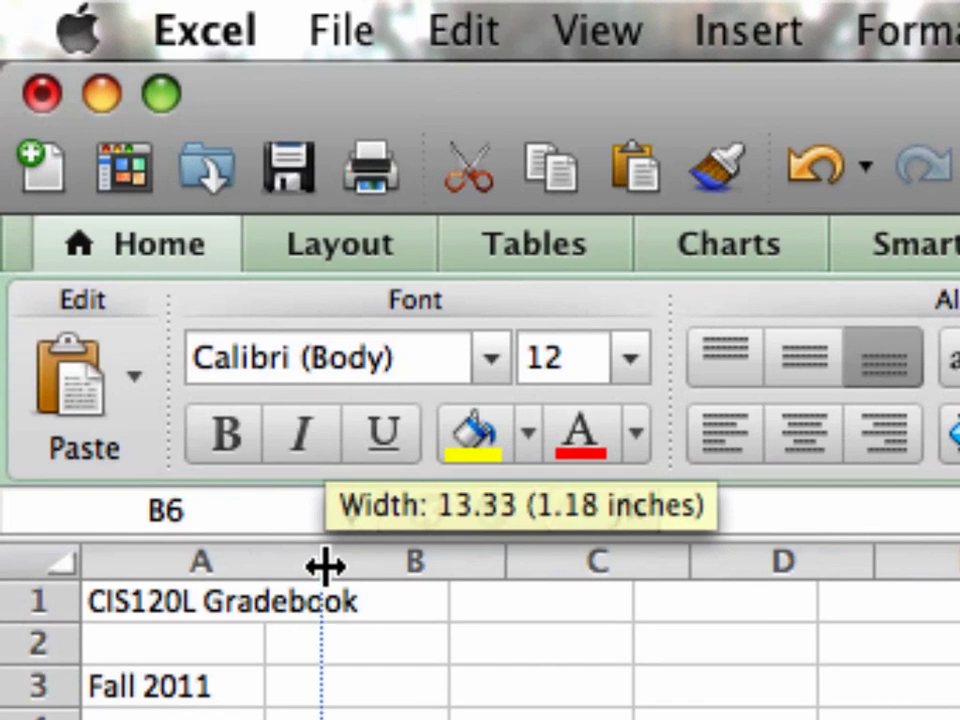
left_click_drag(325, 566, 325, 566)
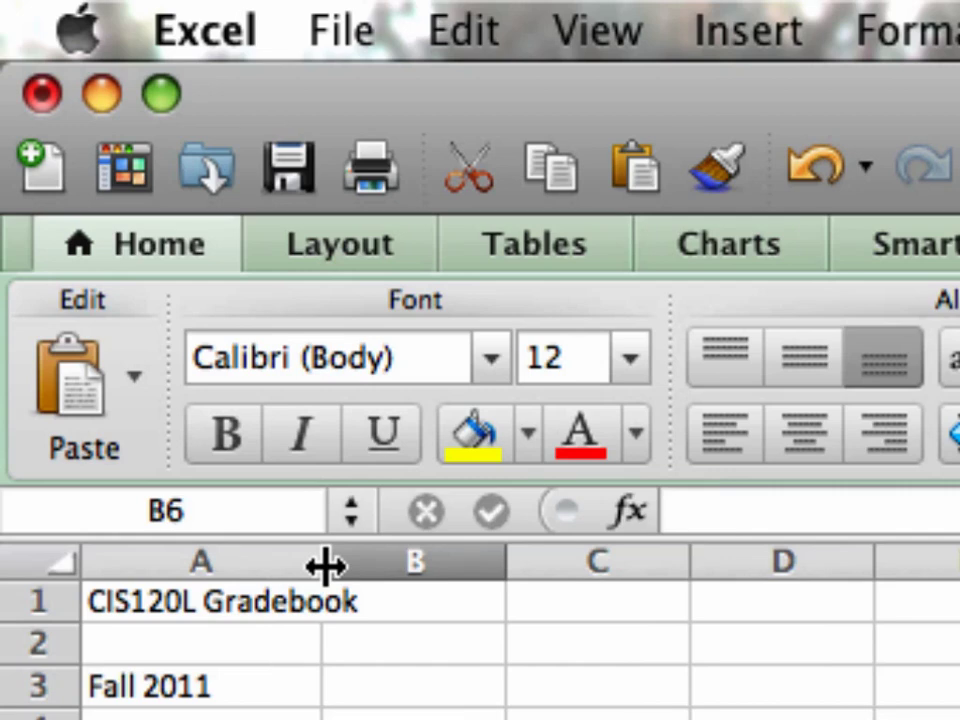
left_click_drag(325, 566, 325, 566)
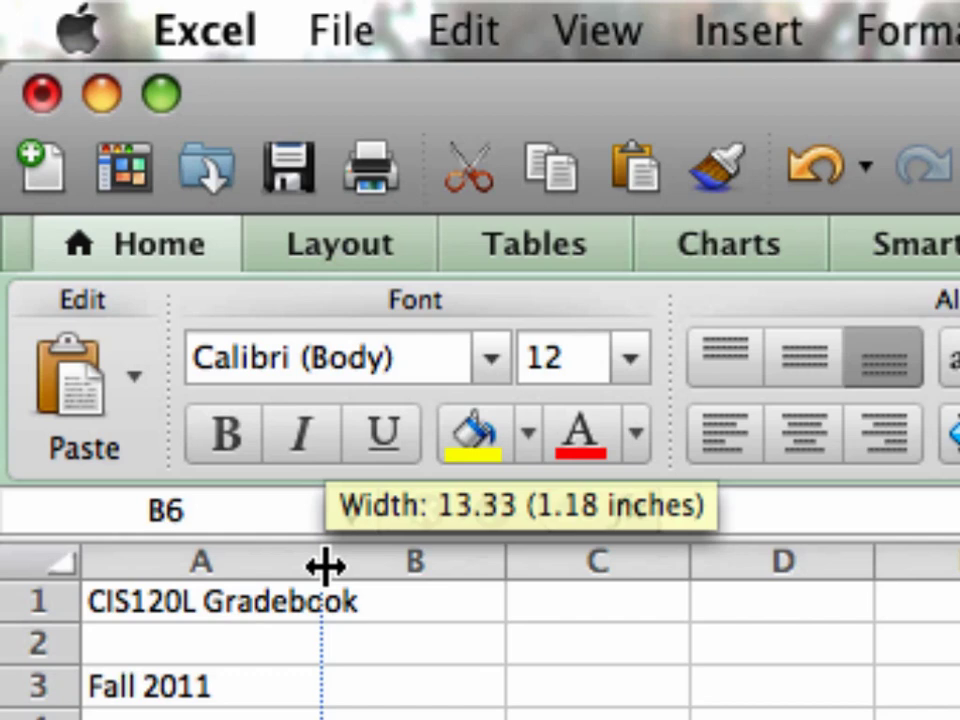
Give column A an exact width of 1.25 inches in the Column Width dialog
left_click_drag(325, 566, 325, 566)
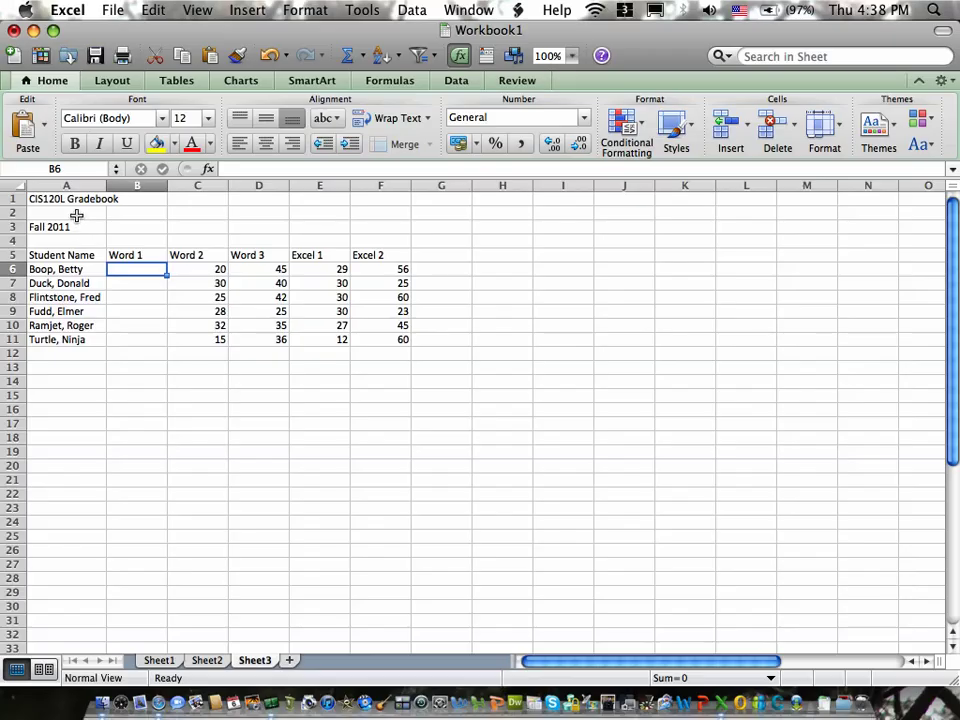
left_click(76, 215)
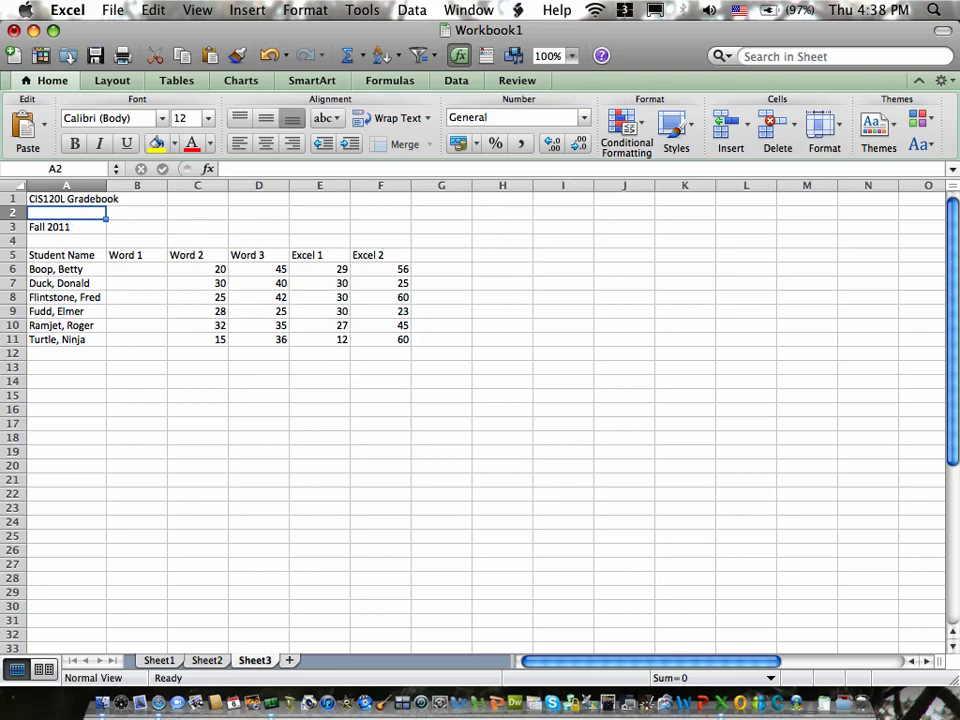
left_click(840, 128)
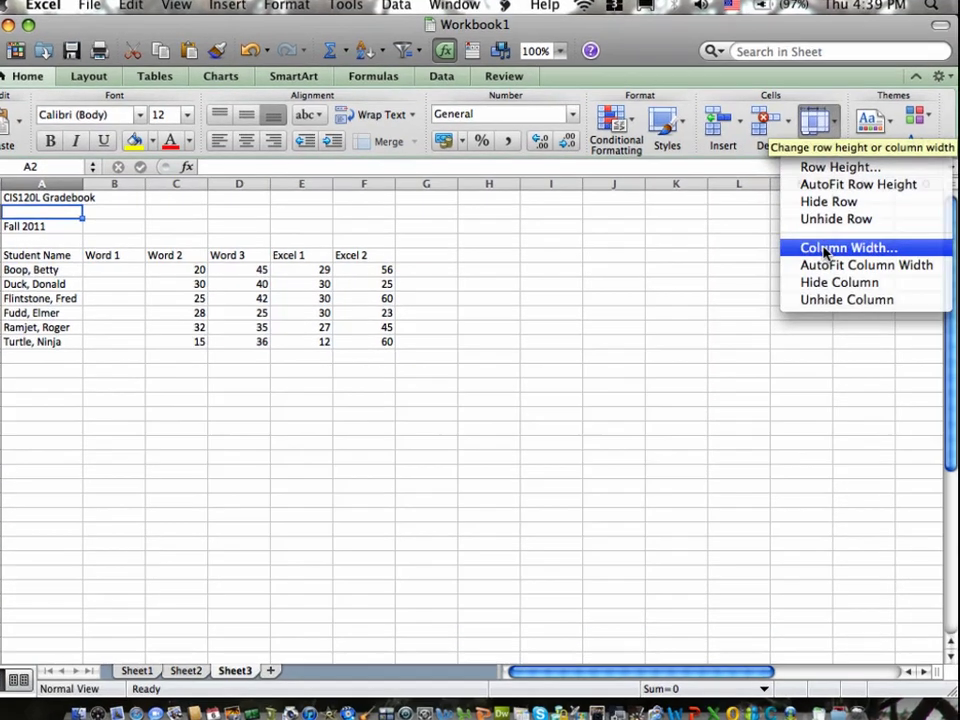
left_click(829, 249)
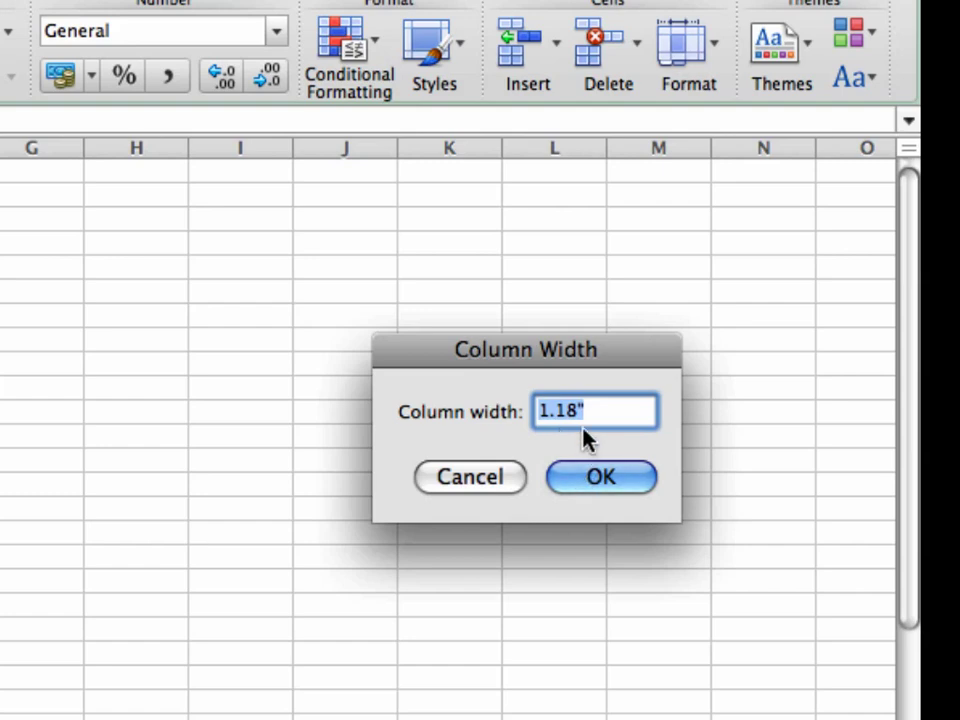
type("1.25")
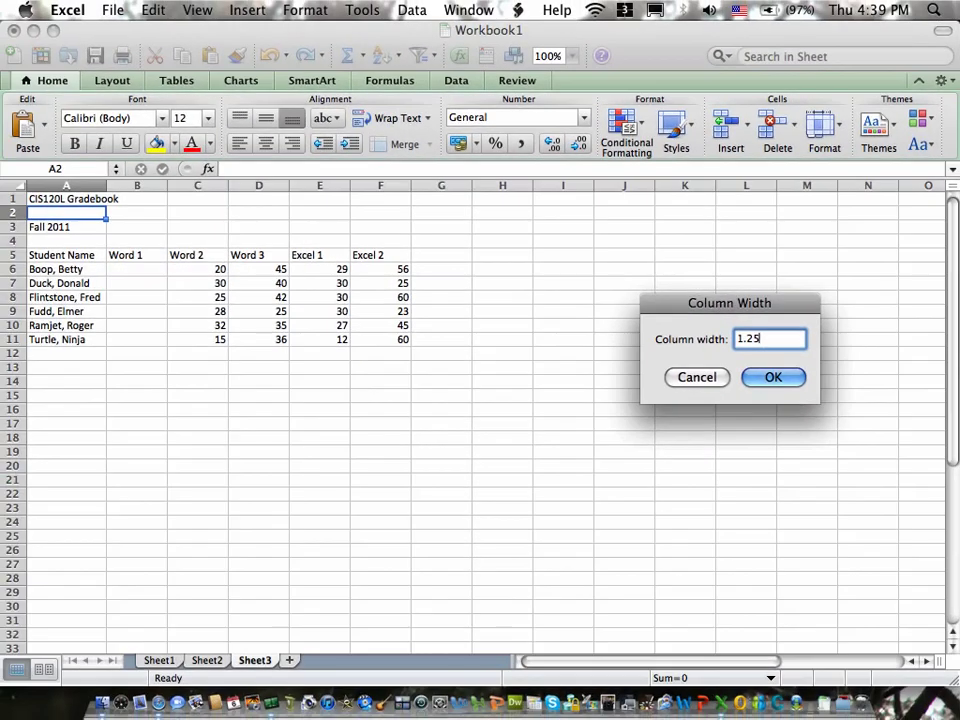
left_click(775, 377)
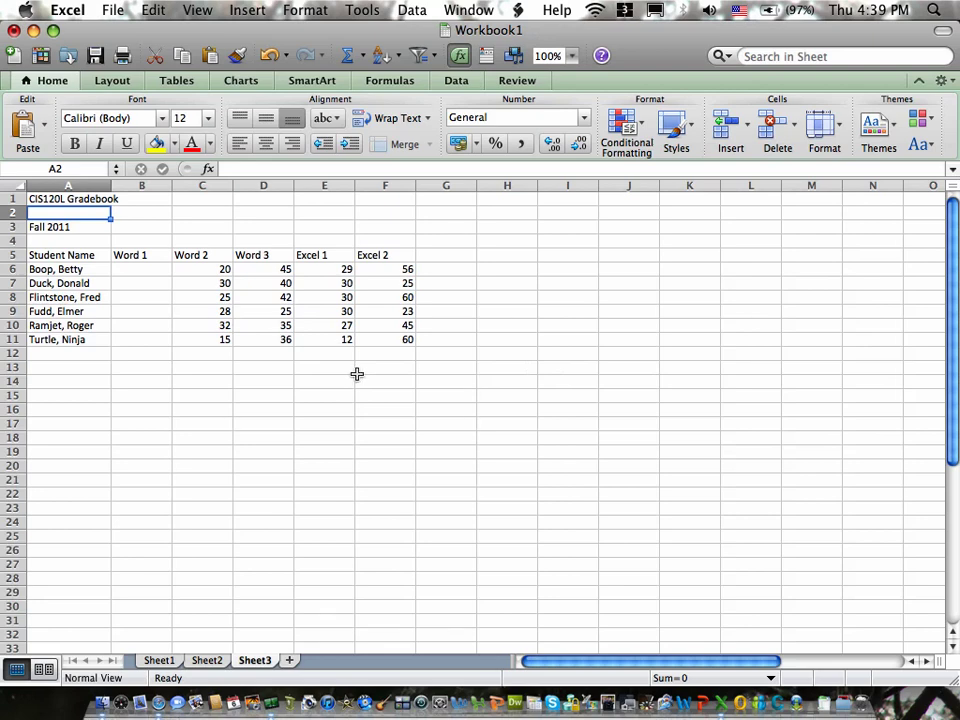
AutoFit column A to the CIS120L Gradebook title in A1
left_click(152, 270)
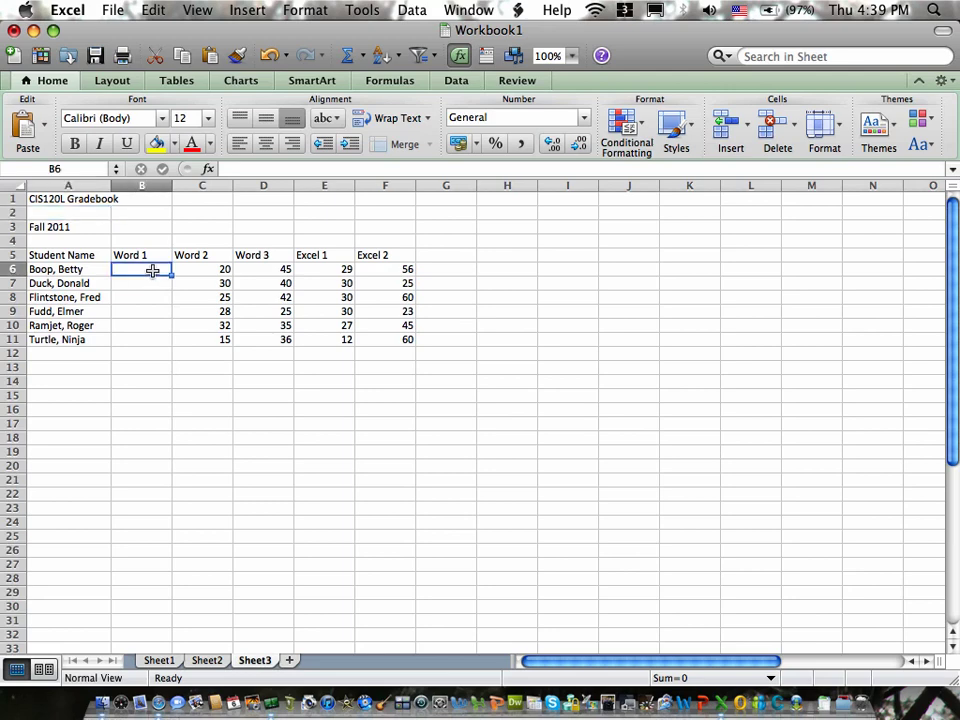
double_click(111, 186)
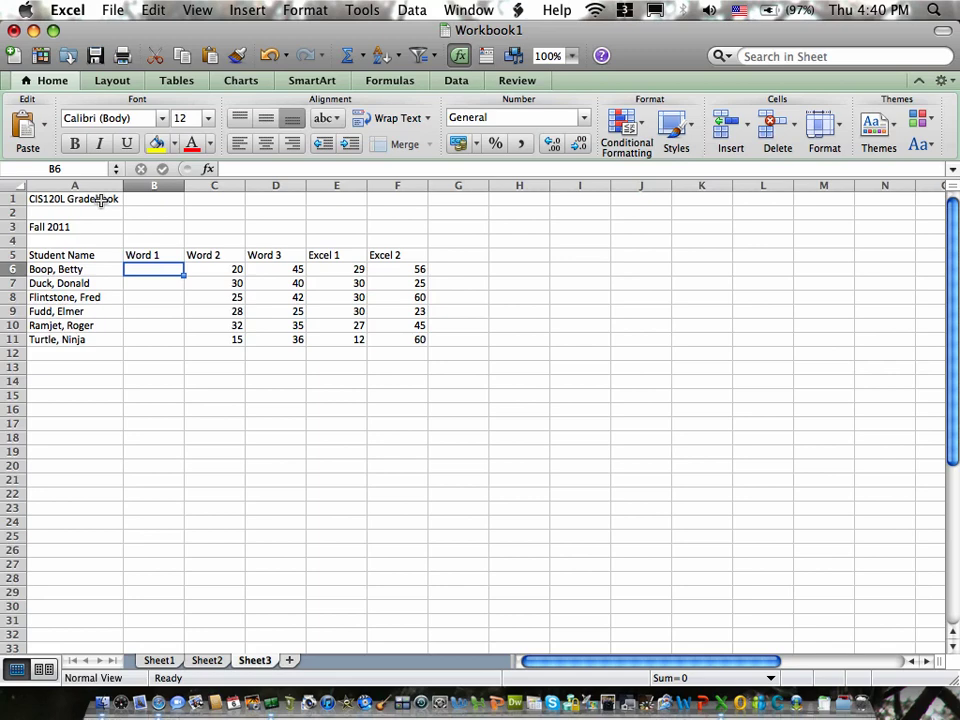
Drag column A narrower to fit the student names, leaving the Format menu unused
left_click_drag(122, 186, 111, 189)
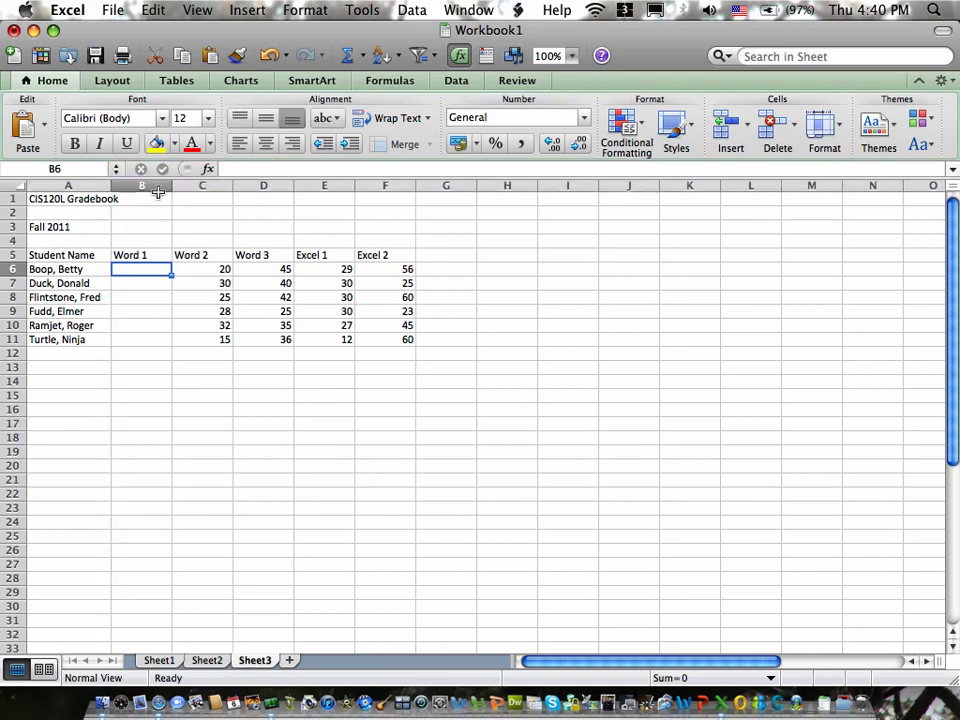
left_click(822, 133)
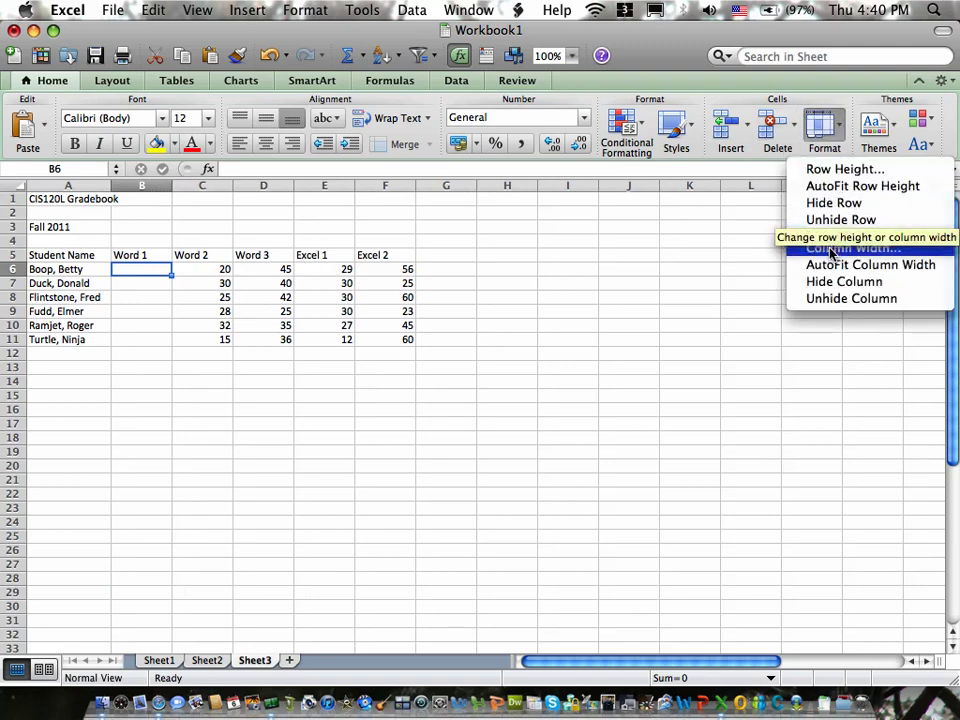
left_click(111, 186)
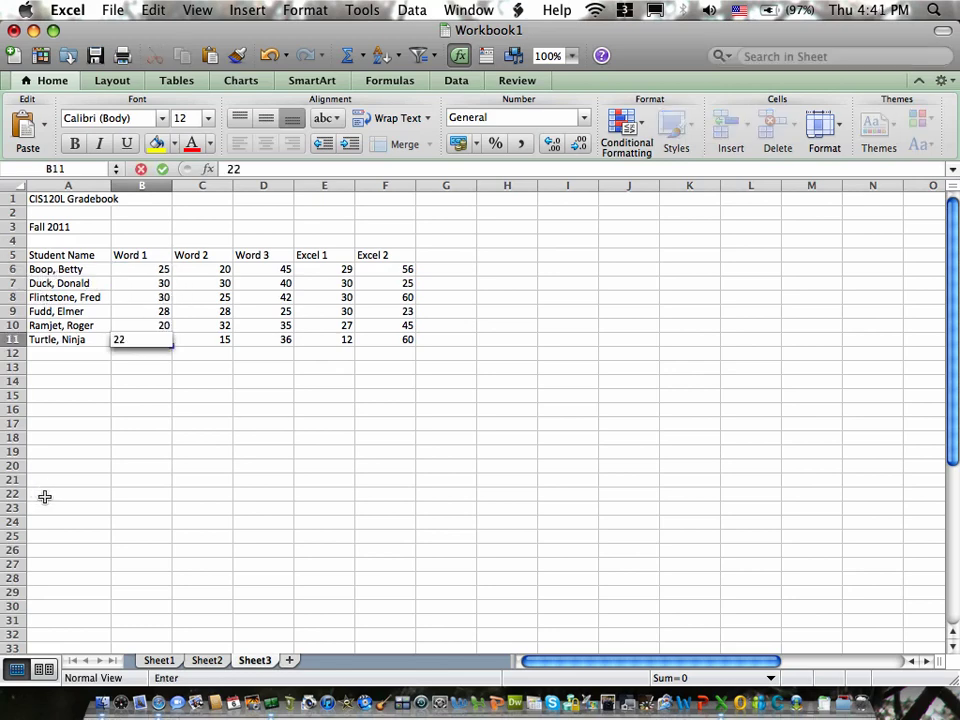
Enter the last Word 1 score, 22, and label cell B4 'Week 1'
key("Return")
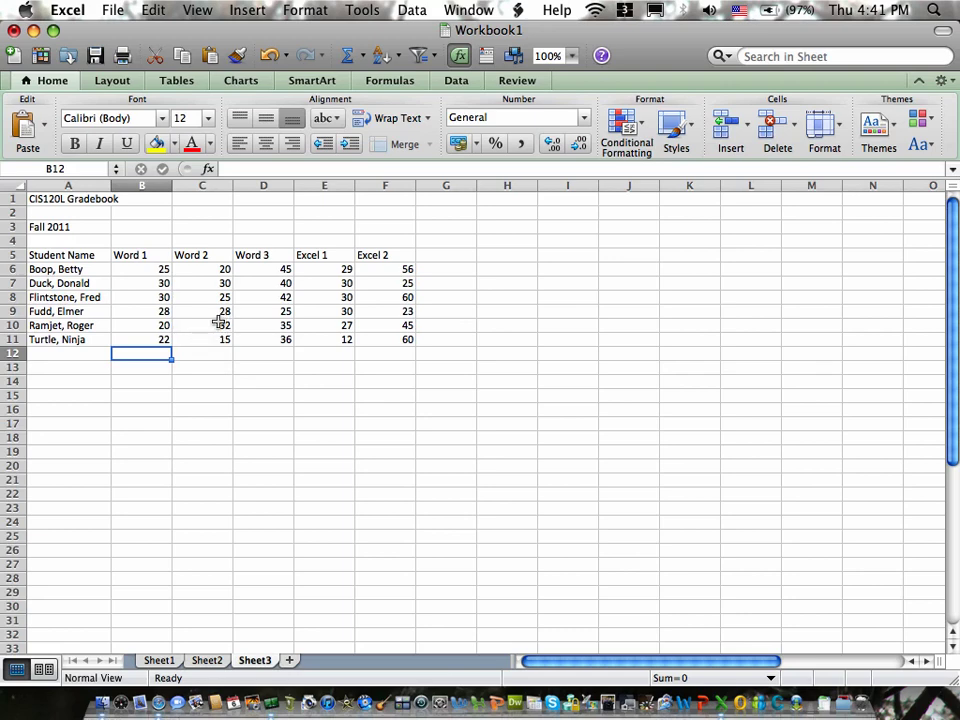
left_click(142, 240)
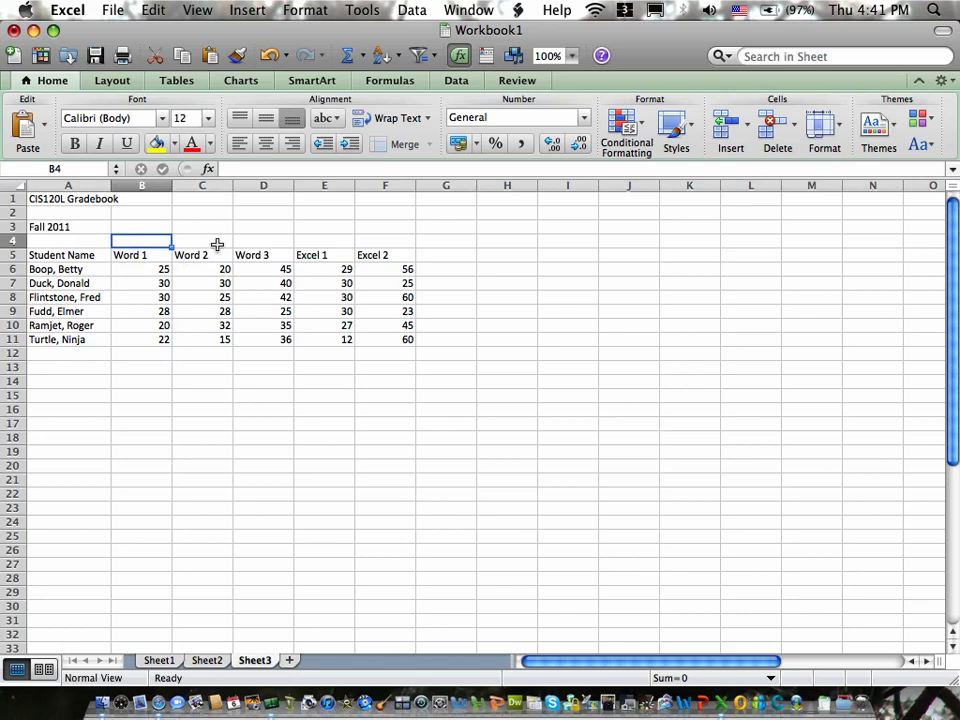
type("Week 1")
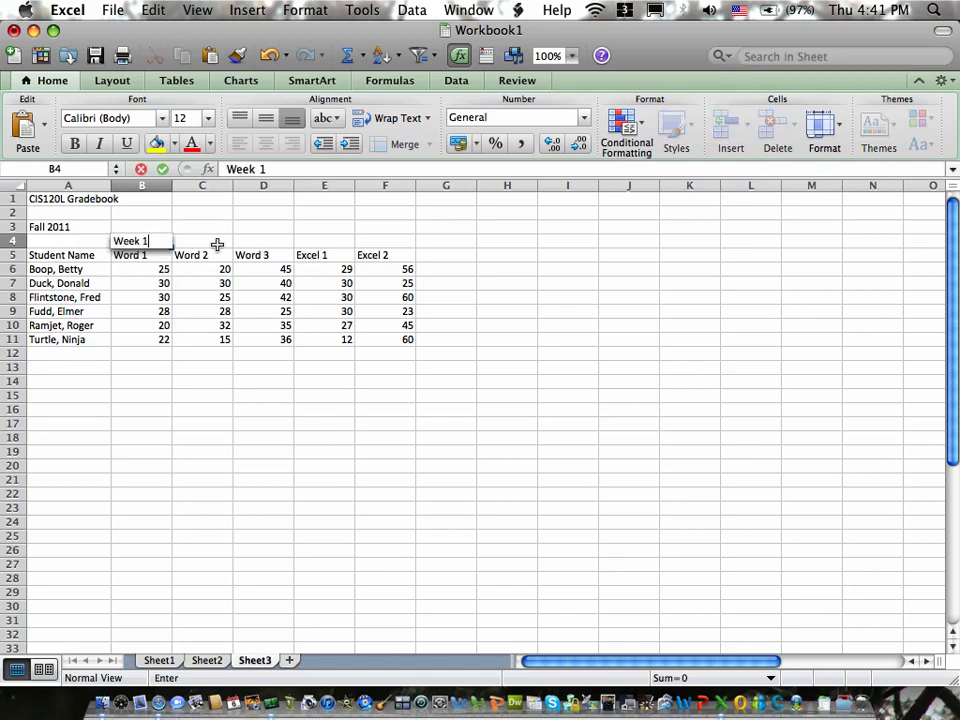
key("Return")
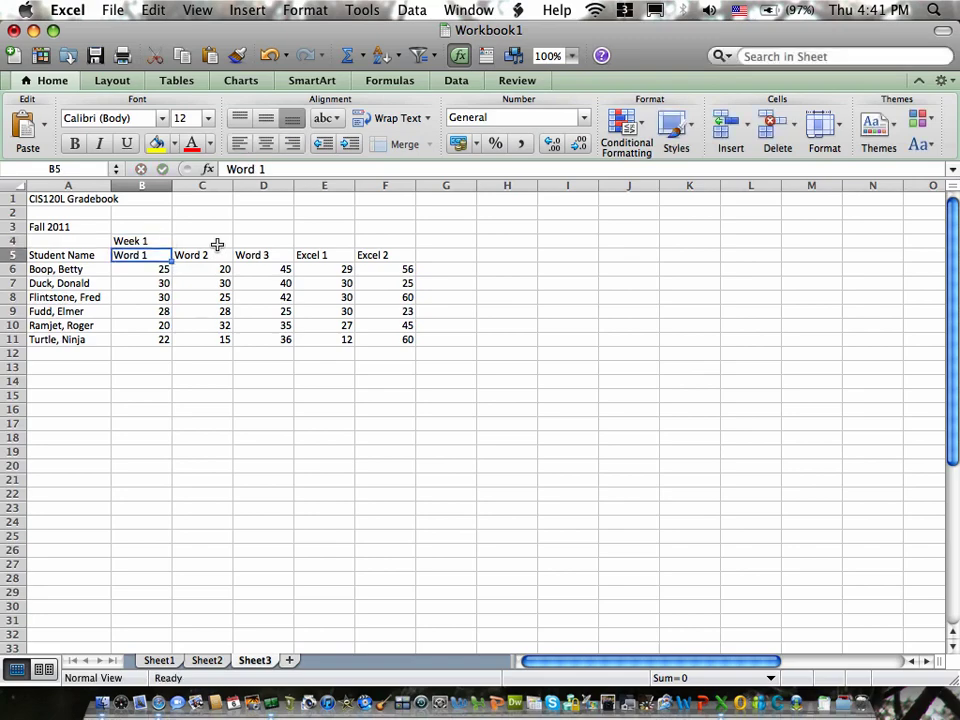
Auto-fill the Week 1 label in B4 across C4:F4 to produce Week 2 through Week 5
left_click(160, 242)
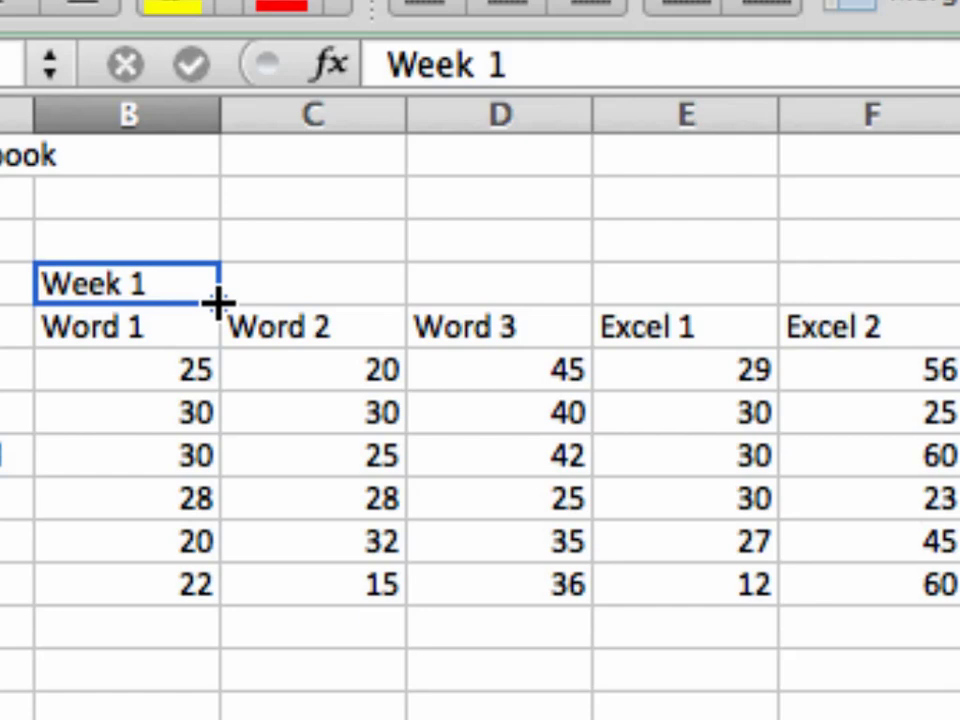
left_click_drag(218, 302, 339, 297)
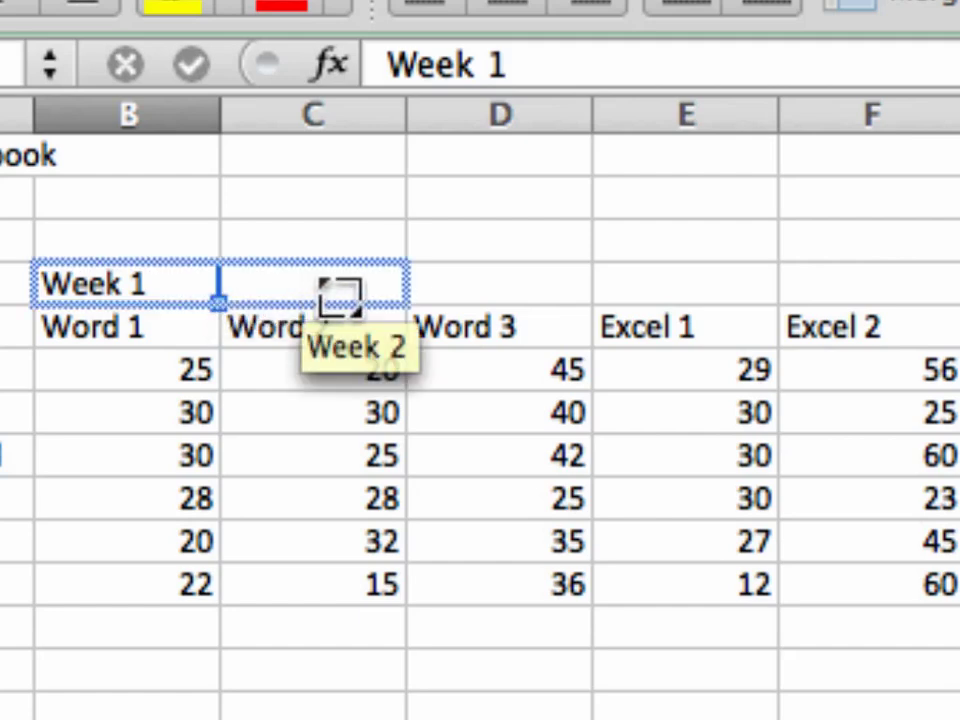
left_click_drag(339, 295, 896, 296)
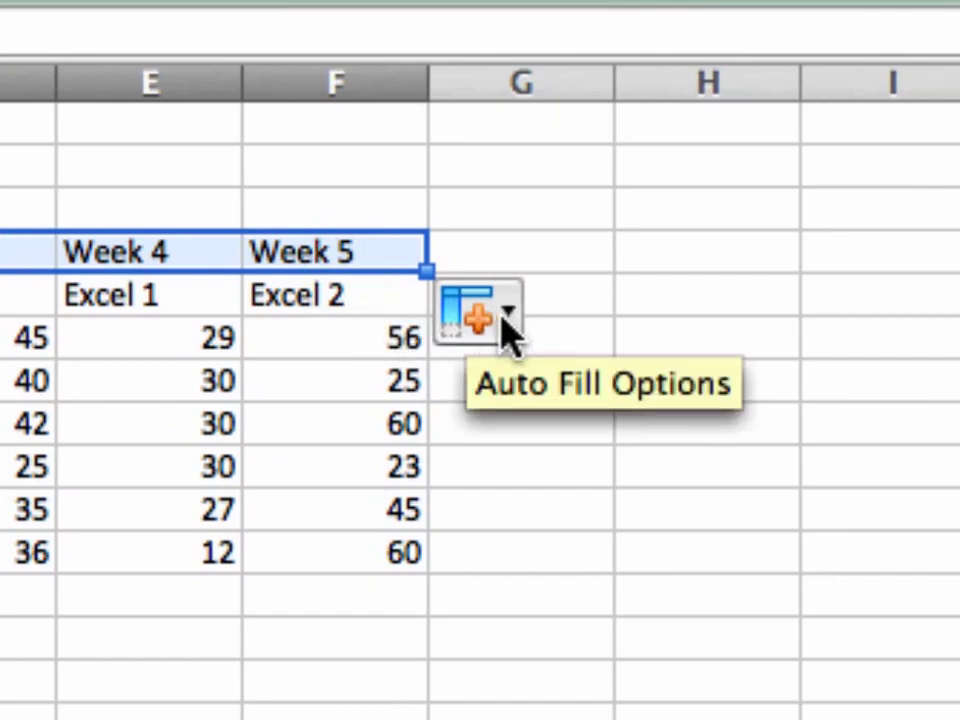
left_click(508, 318)
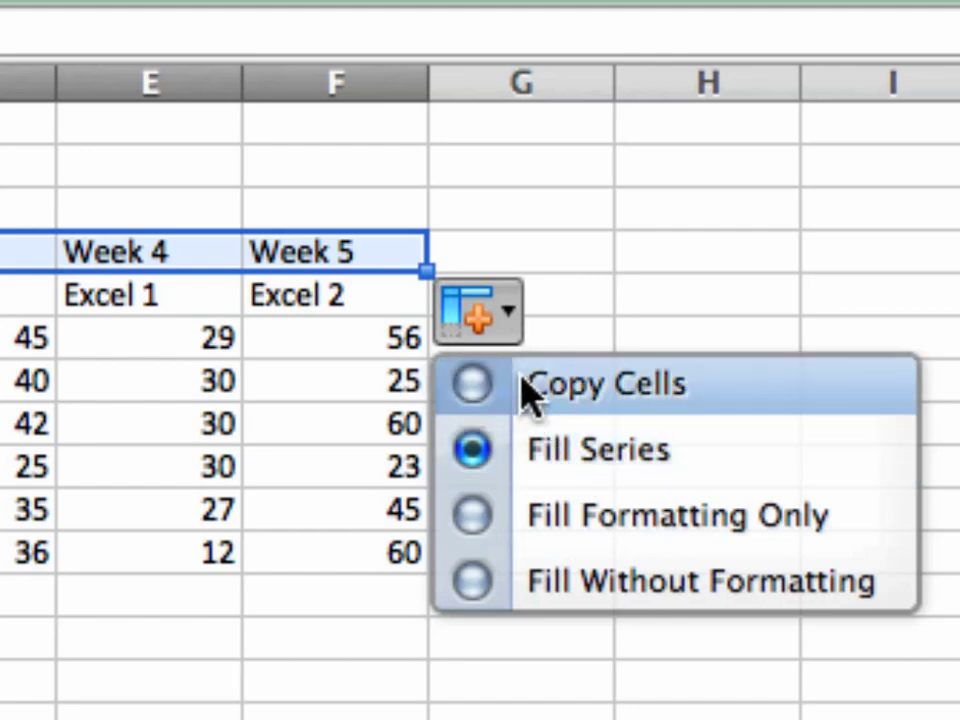
left_click(506, 273)
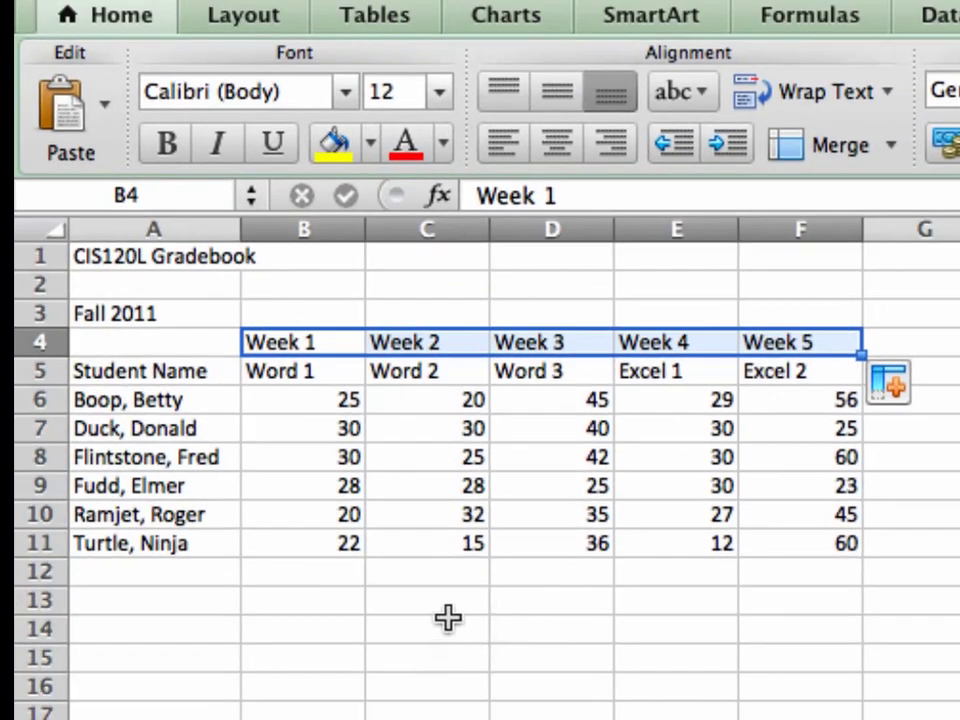
left_click(427, 590)
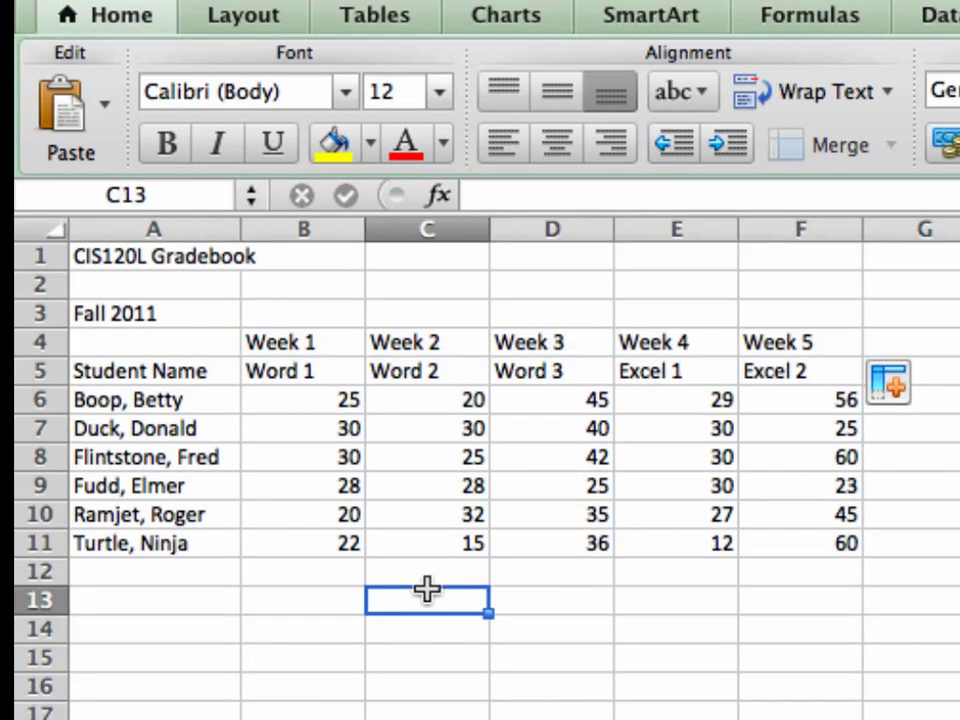